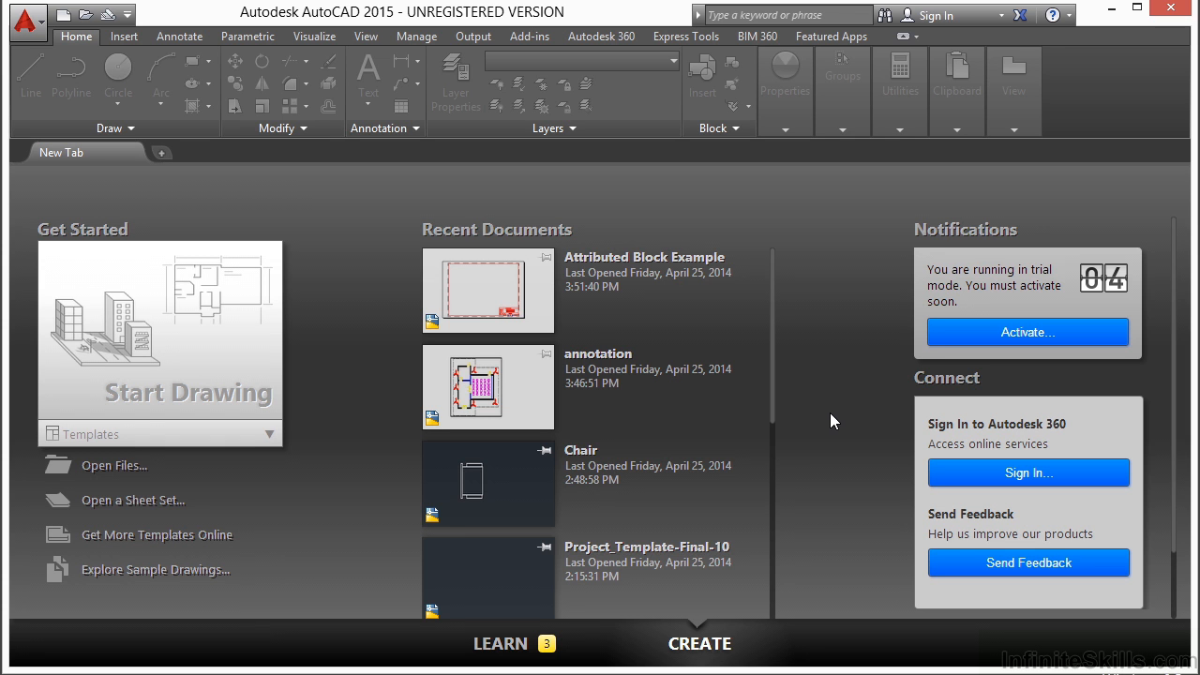
# Step: Open the annotation.dwg drawing and switch to its model space
pyautogui.click(128, 474)
pyautogui.click(512, 192)
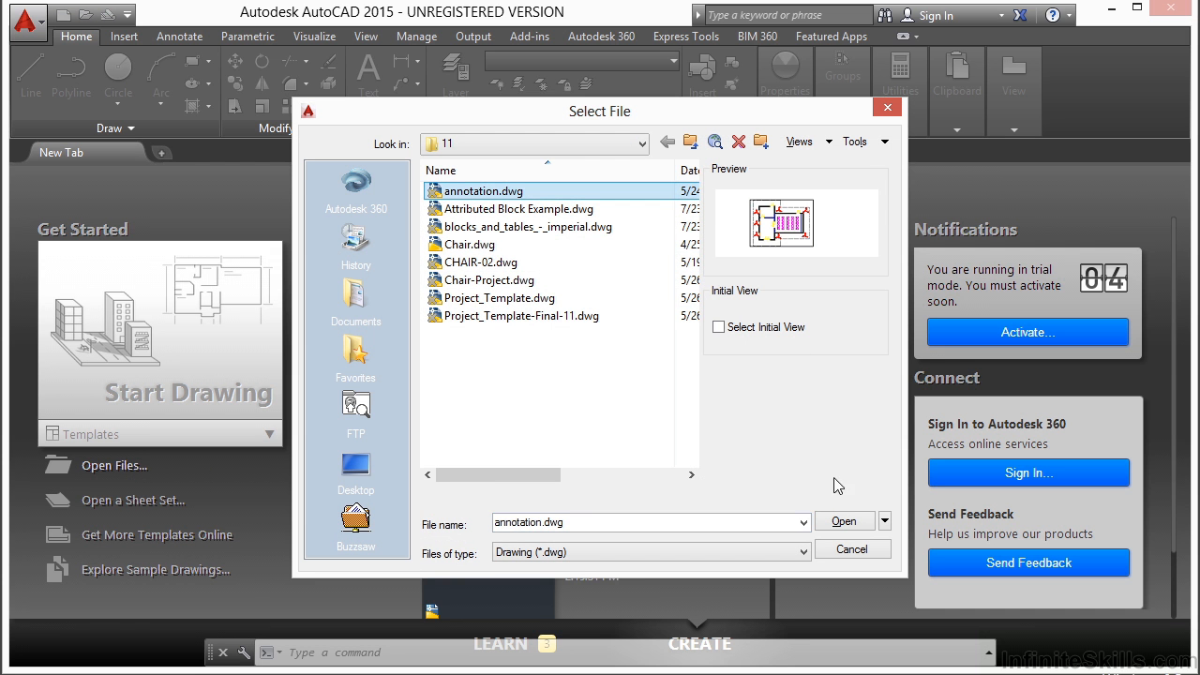
pyautogui.click(843, 522)
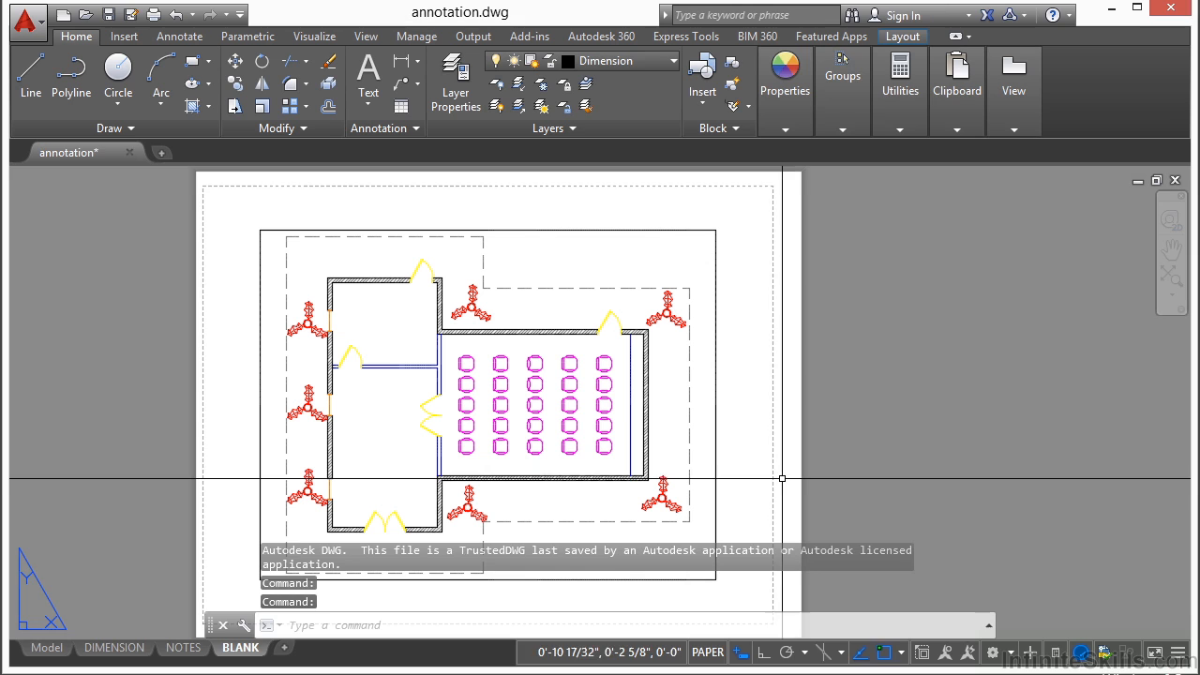
pyautogui.click(44, 648)
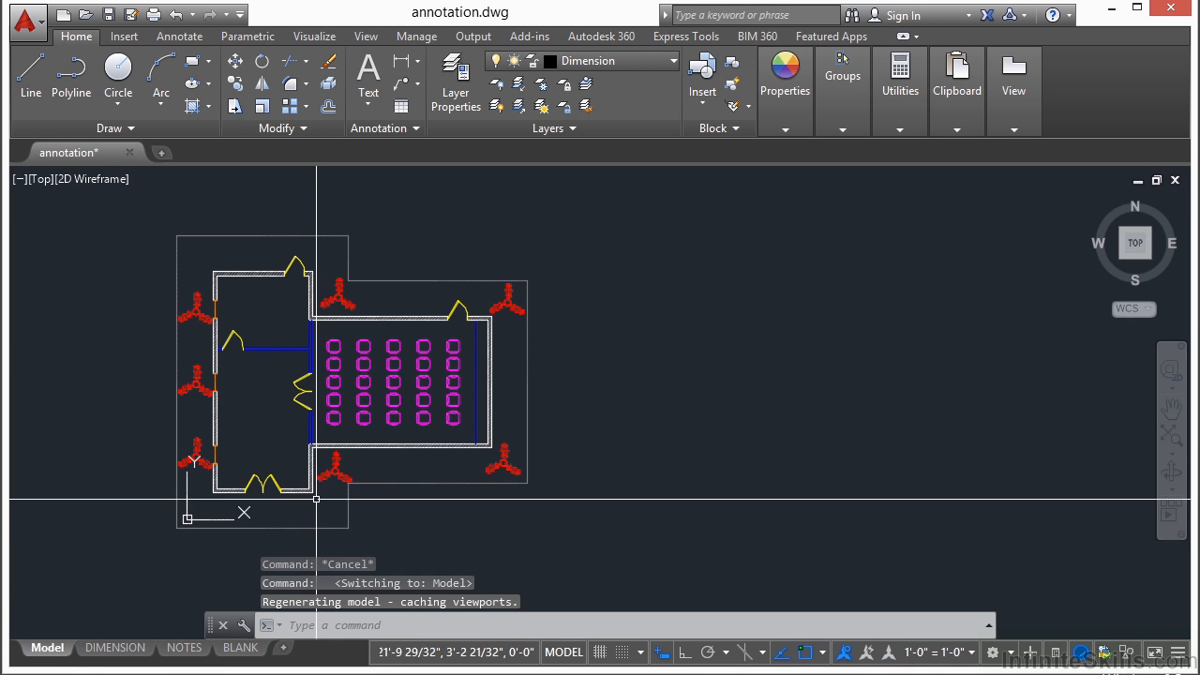
pyautogui.moveTo(313, 378); pyautogui.dragTo(410, 381, button='middle')
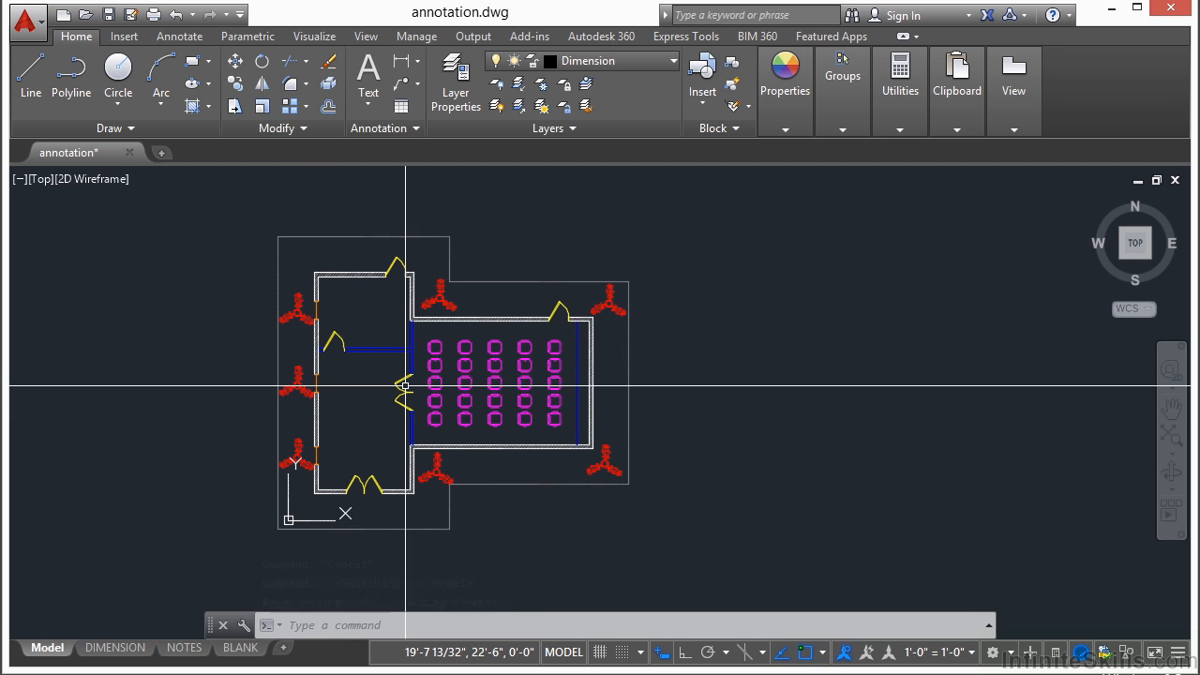
pyautogui.moveTo(397, 395)
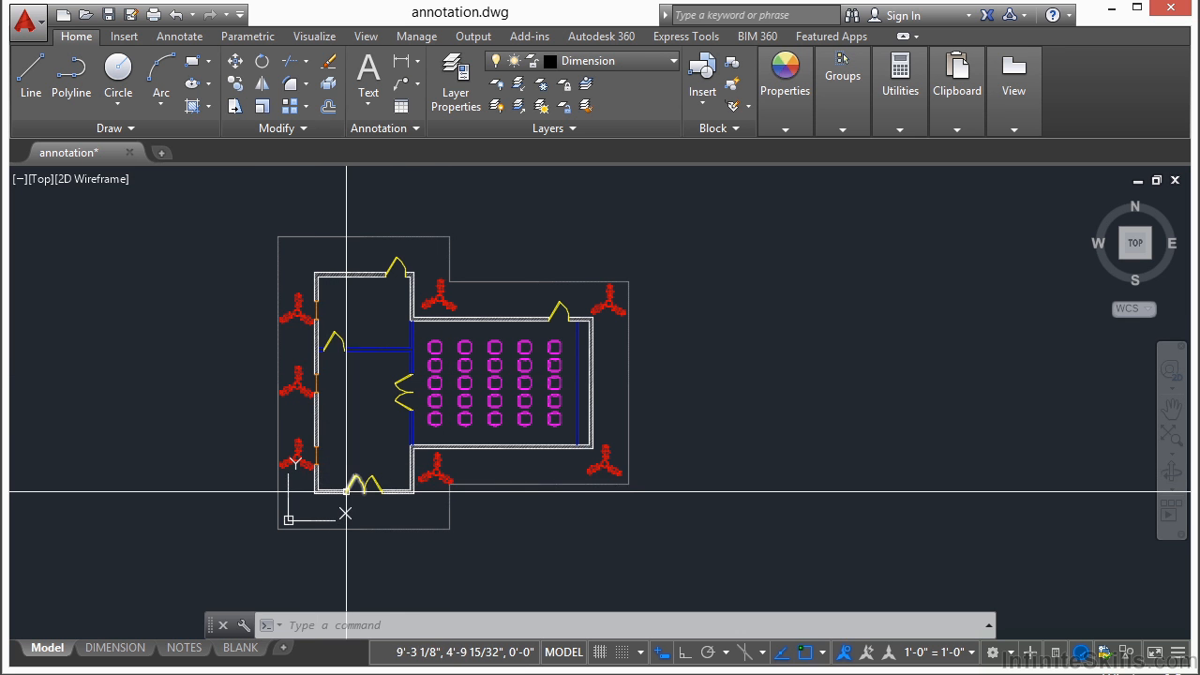
# Step: Cycle the left leaf of the entrance double door through Closed, Open 30º and Open 90º, ending at Open 45º
pyautogui.scroll(10, 347, 491)
pyautogui.click(345, 403)
pyautogui.moveTo(375, 421); pyautogui.dragTo(449, 400, button='middle')
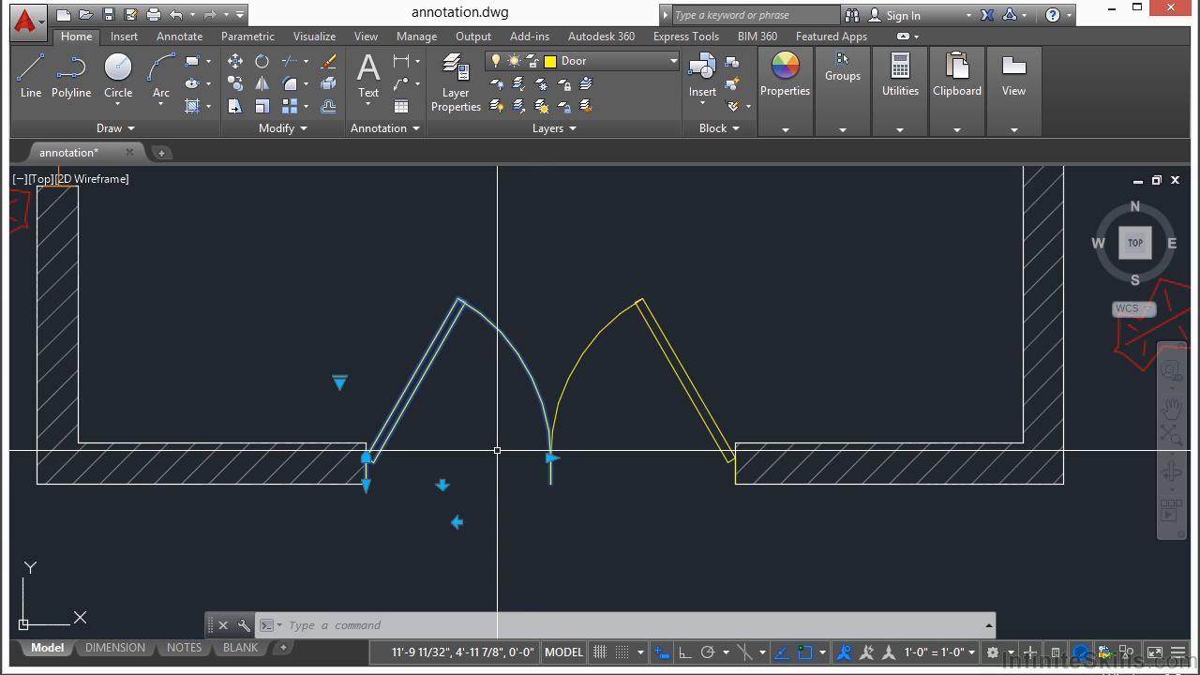
pyautogui.click(340, 381)
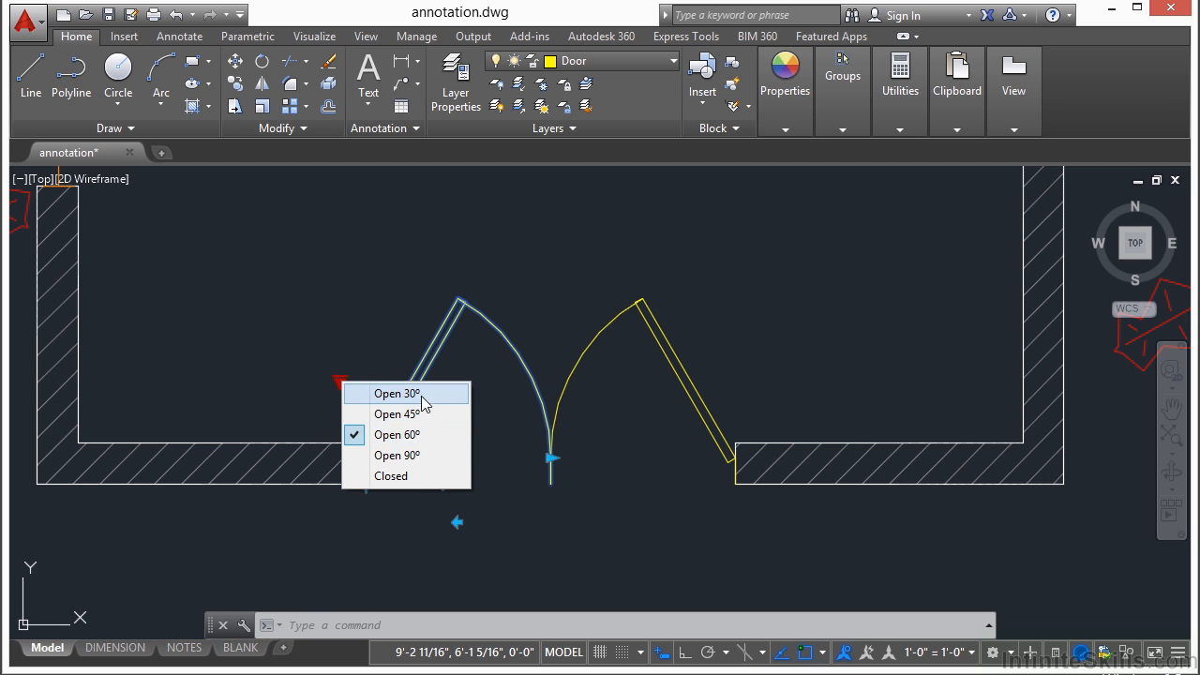
pyautogui.click(409, 480)
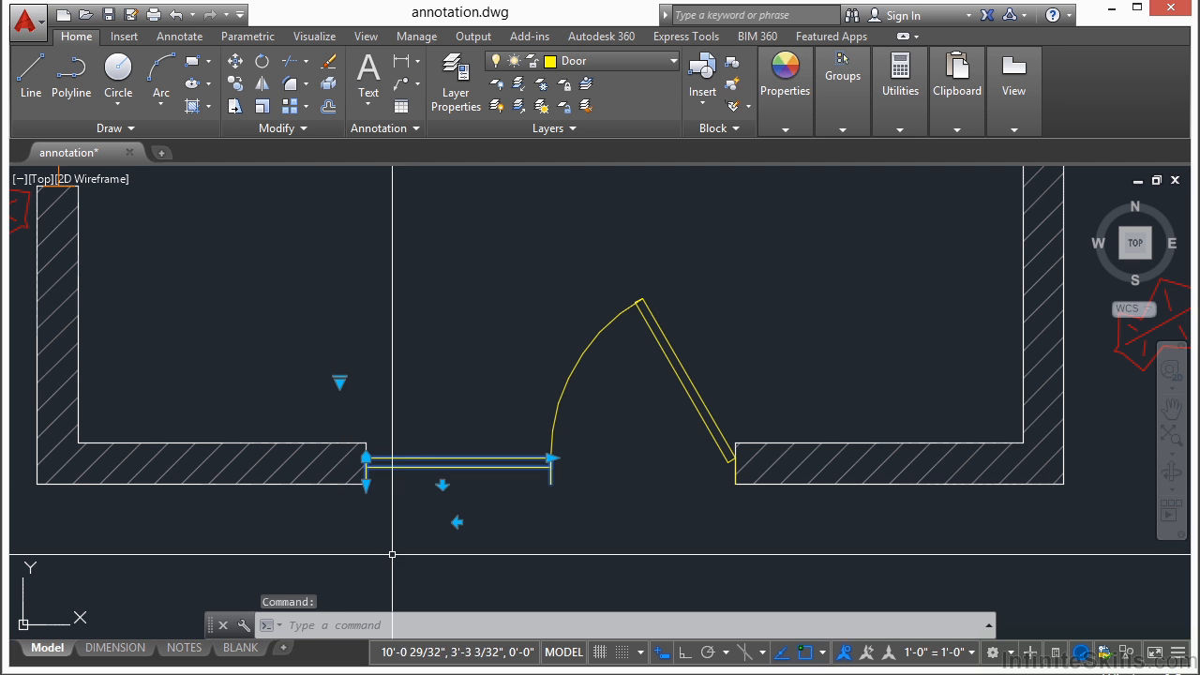
pyautogui.click(340, 382)
pyautogui.click(385, 391)
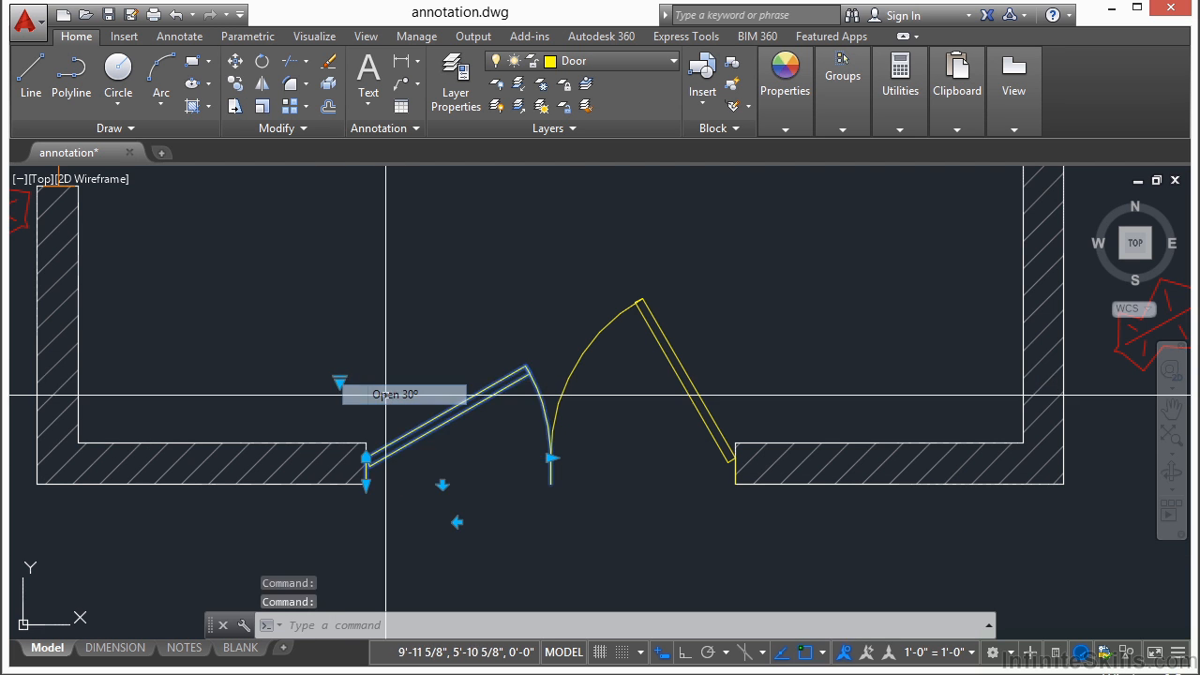
pyautogui.click(342, 380)
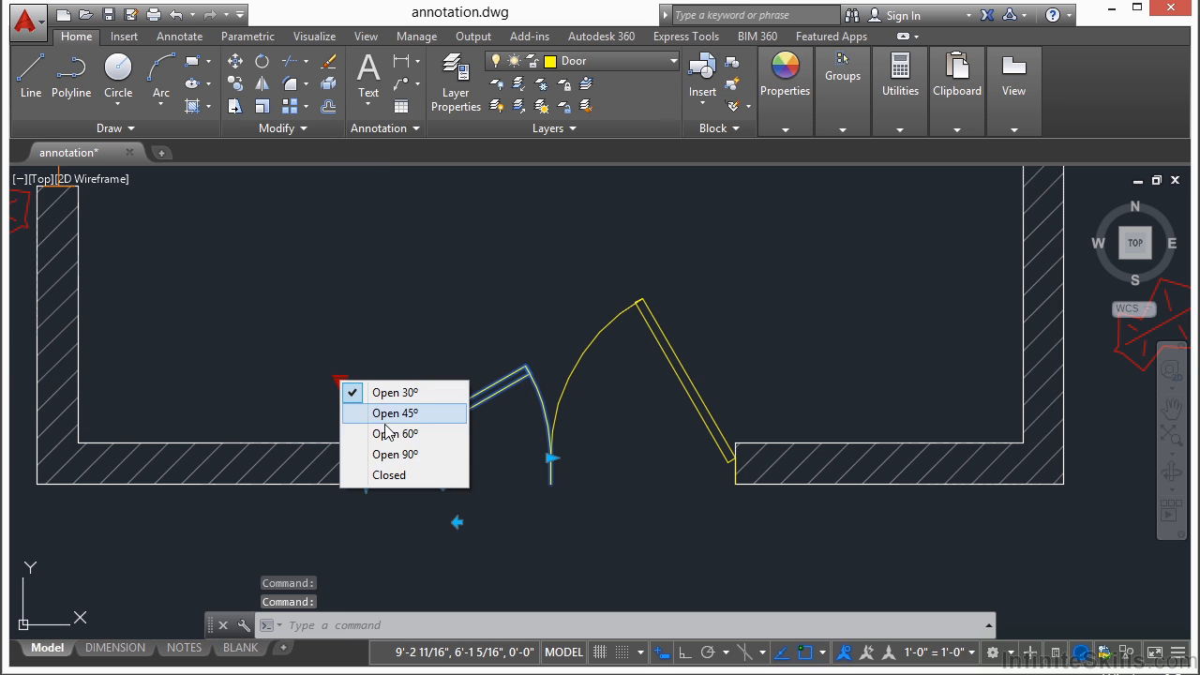
pyautogui.click(387, 455)
pyautogui.click(339, 383)
pyautogui.click(373, 417)
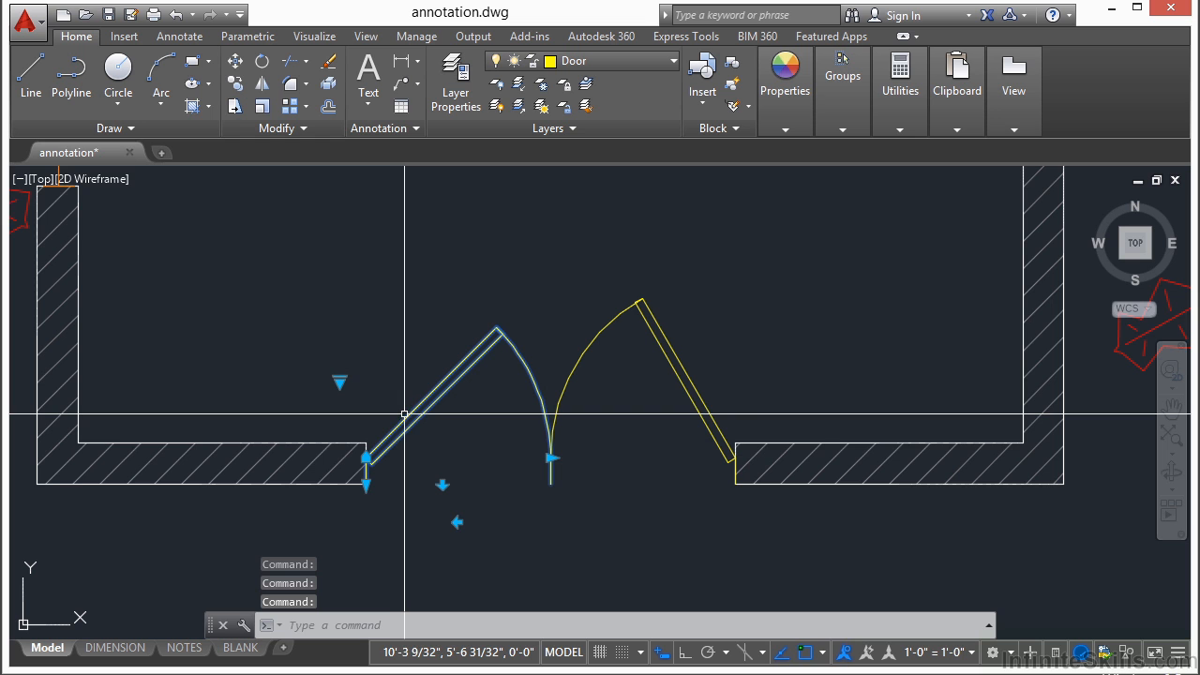
# Step: Stretch the left door leaf's jamb depth one increment outward, past the outer face of the wall
pyautogui.click(365, 484)
pyautogui.scroll(5, 366, 484)
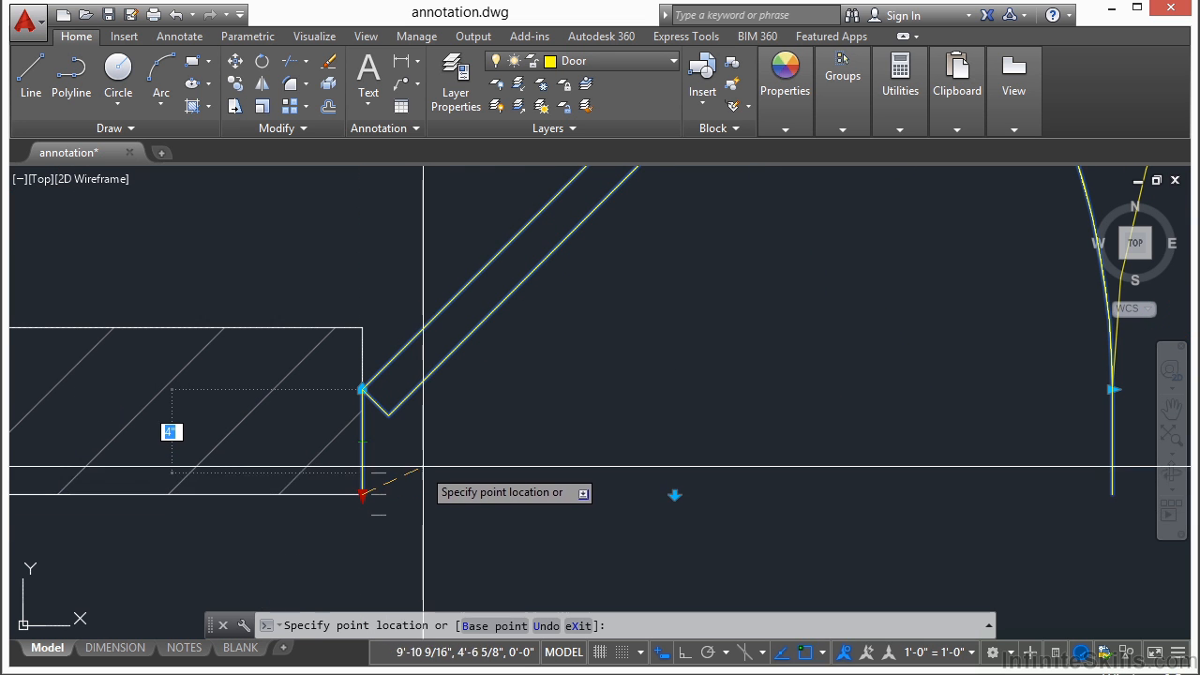
pyautogui.click(427, 517)
pyautogui.scroll(4, 362, 513)
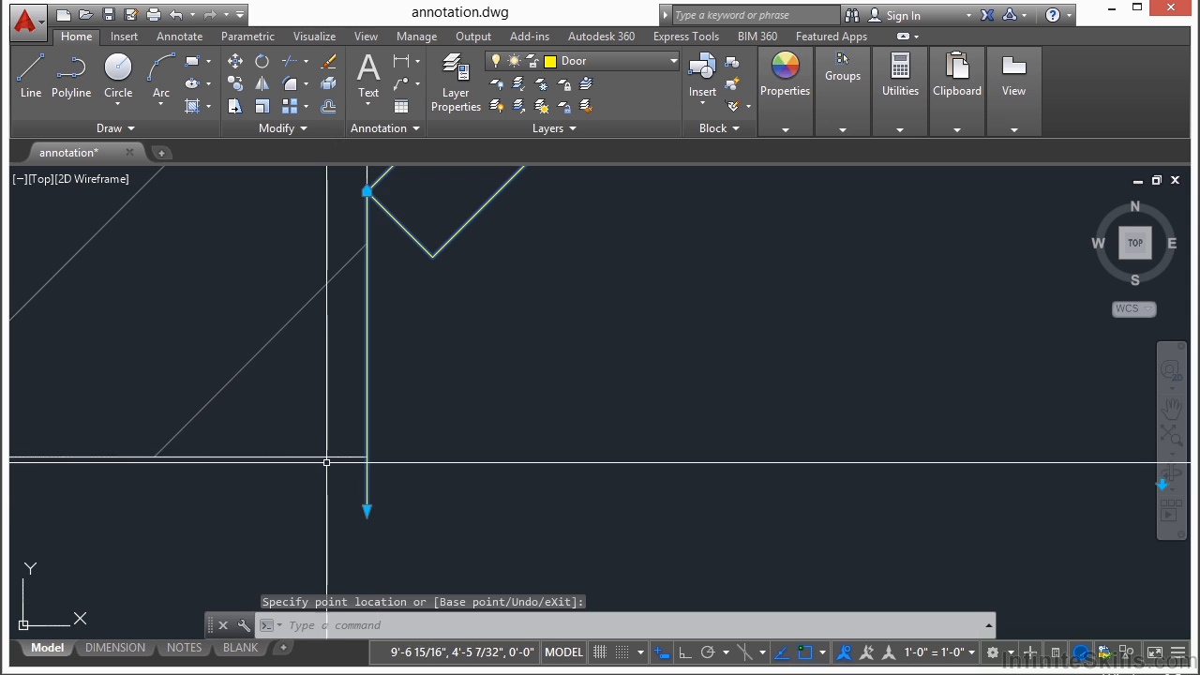
pyautogui.scroll(-2, 336, 467)
pyautogui.scroll(-1, 336, 450)
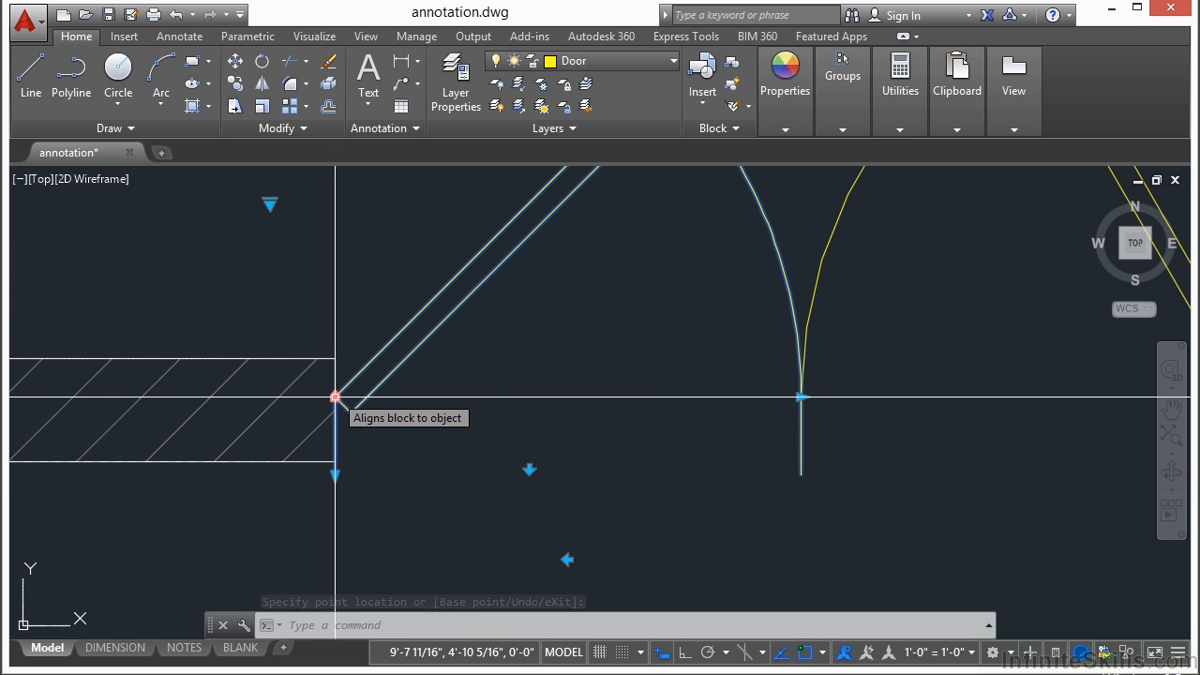
# Step: Move the left door leaf so its insertion point snaps to the inner corner of the wall opening
pyautogui.click(335, 397)
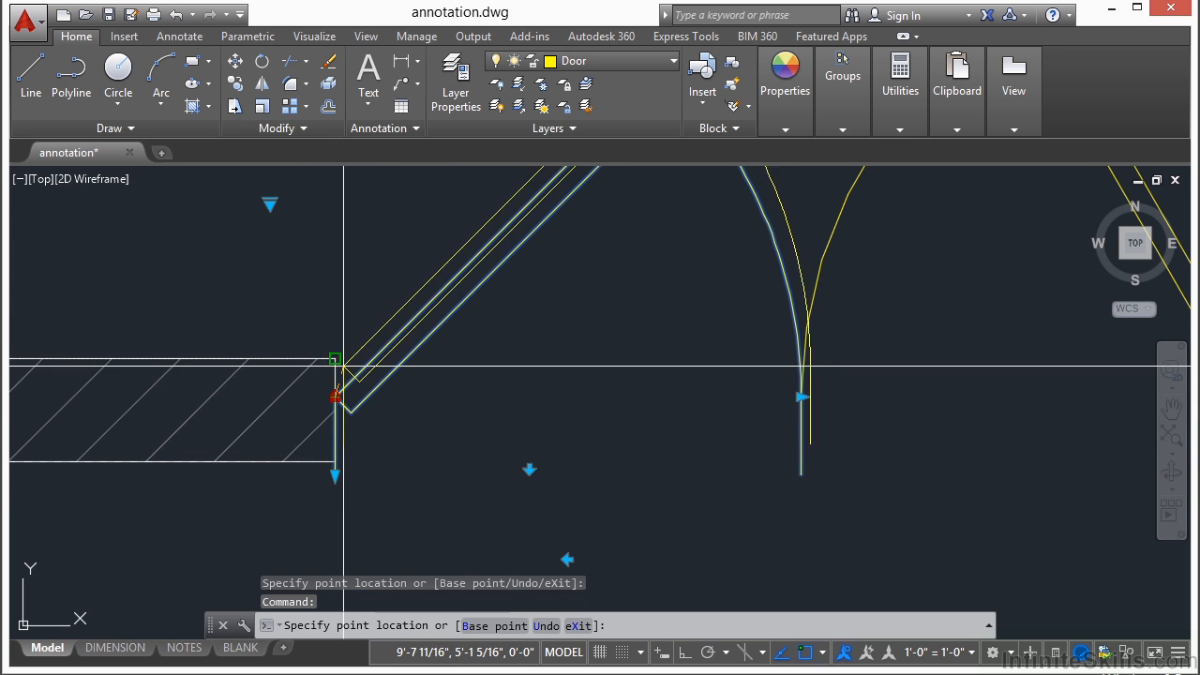
pyautogui.click(335, 358)
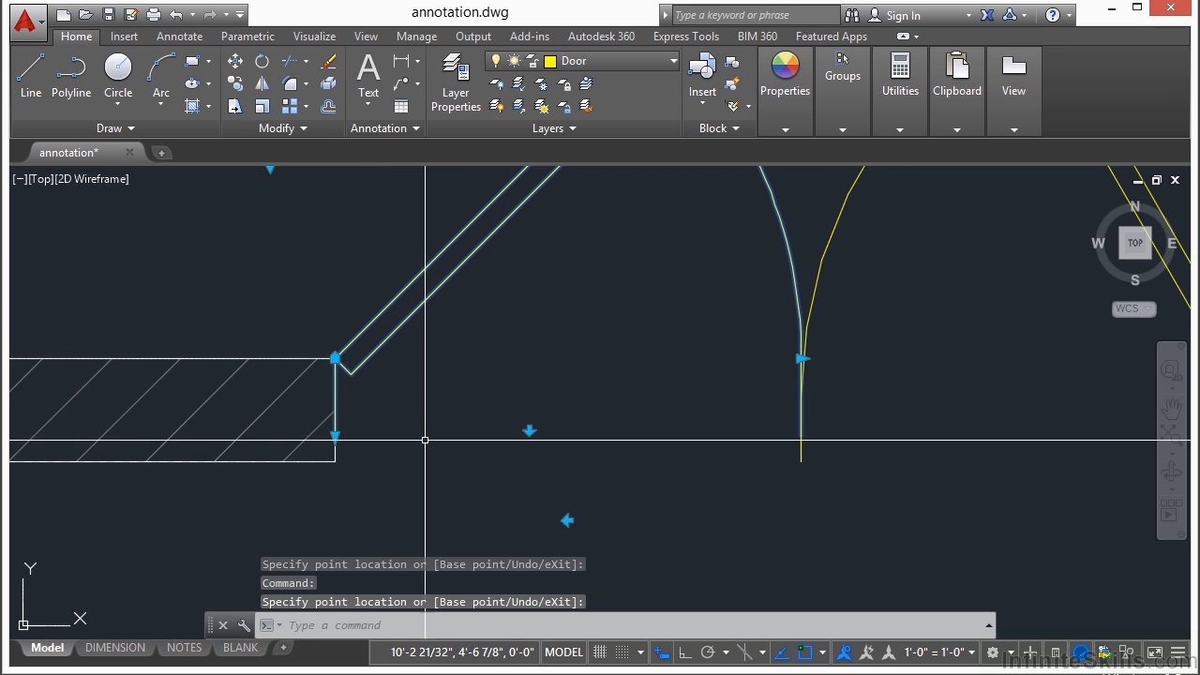
pyautogui.scroll(-2, 437, 445)
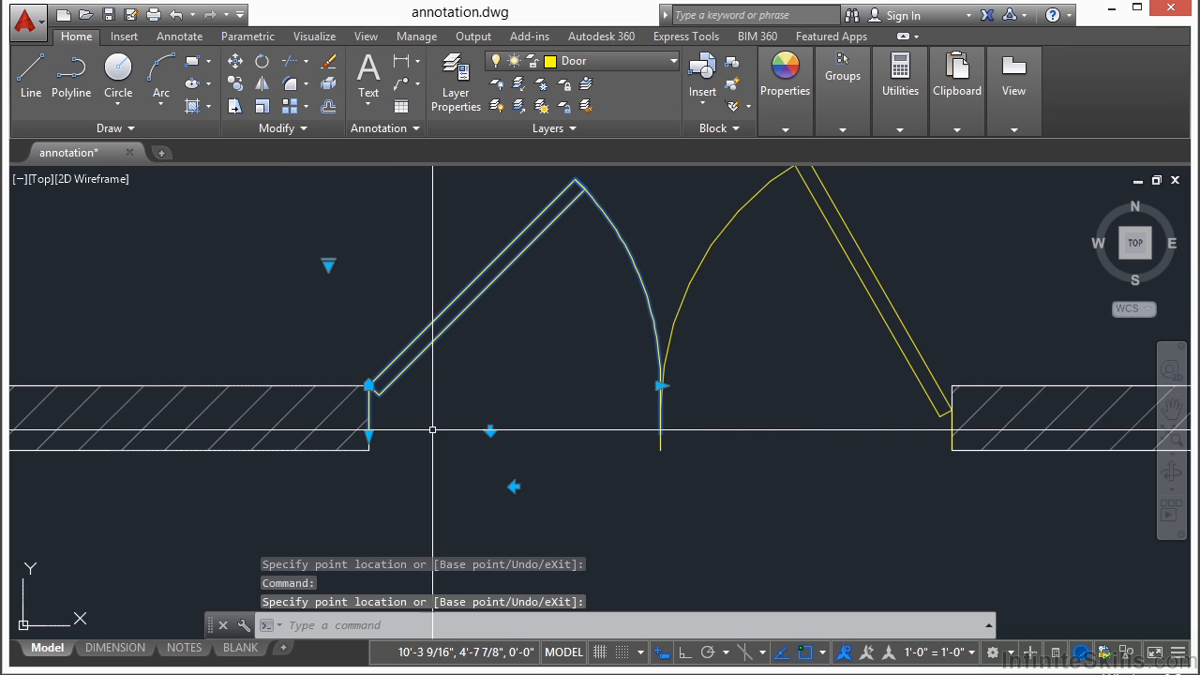
# Step: Flip the left door leaf to swing outside and back, and flip its hinge side and back
pyautogui.click(490, 429)
pyautogui.scroll(-2, 568, 384)
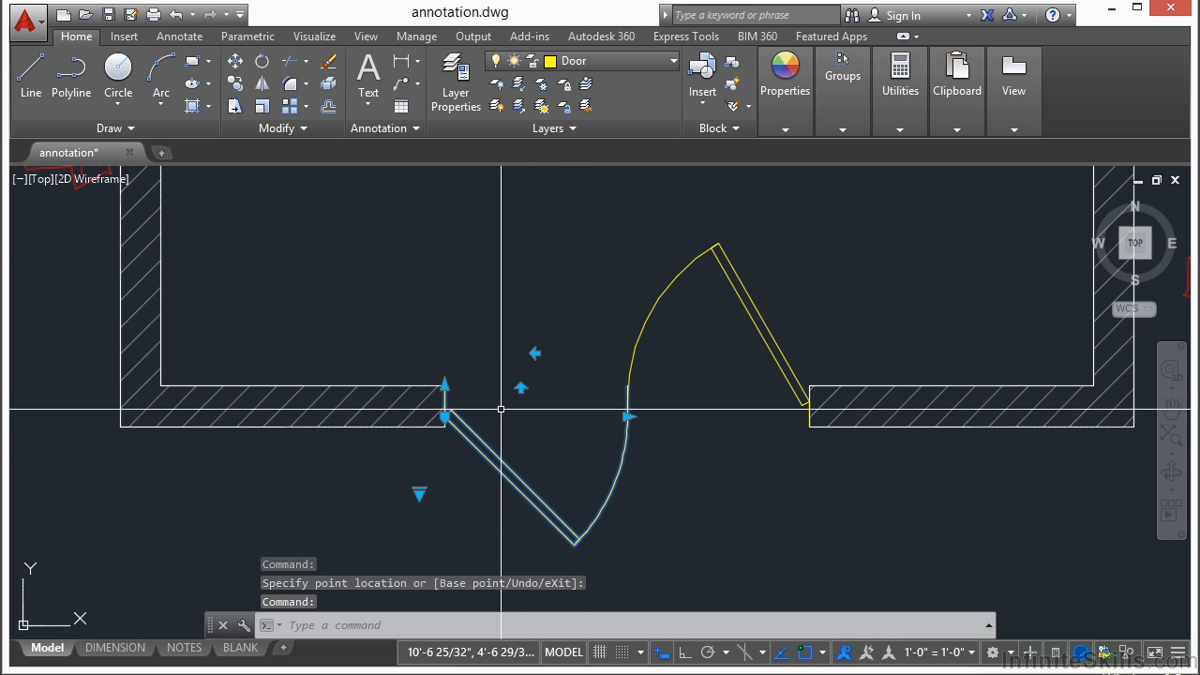
pyautogui.click(520, 387)
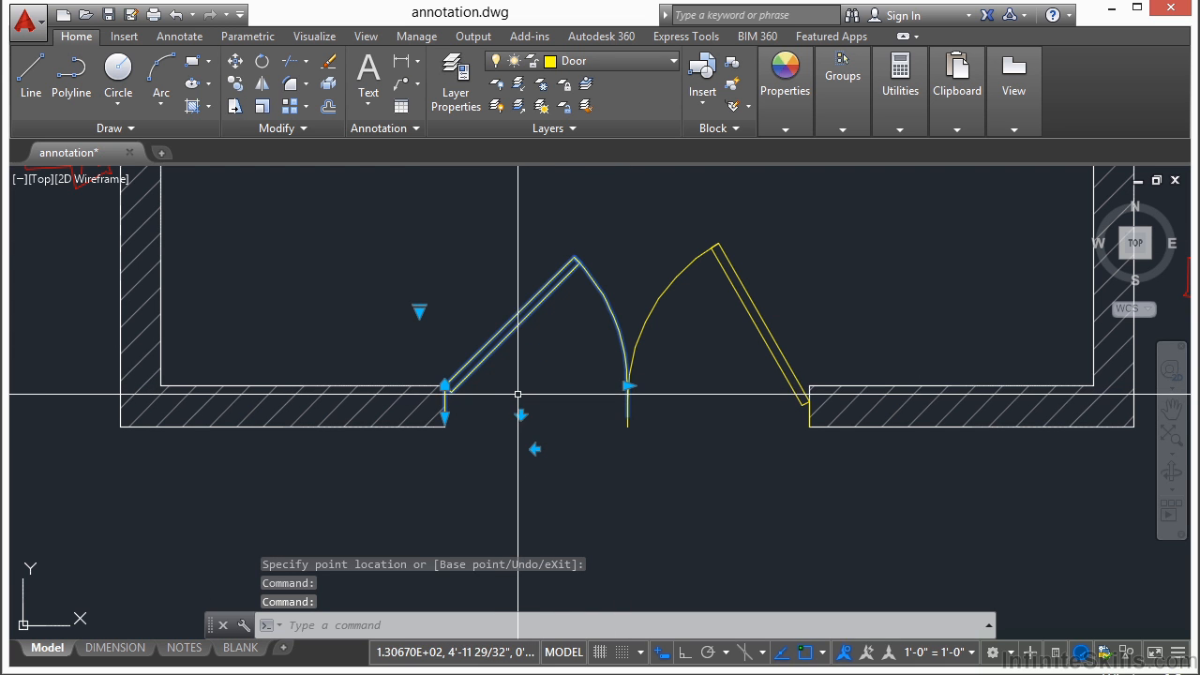
pyautogui.click(538, 450)
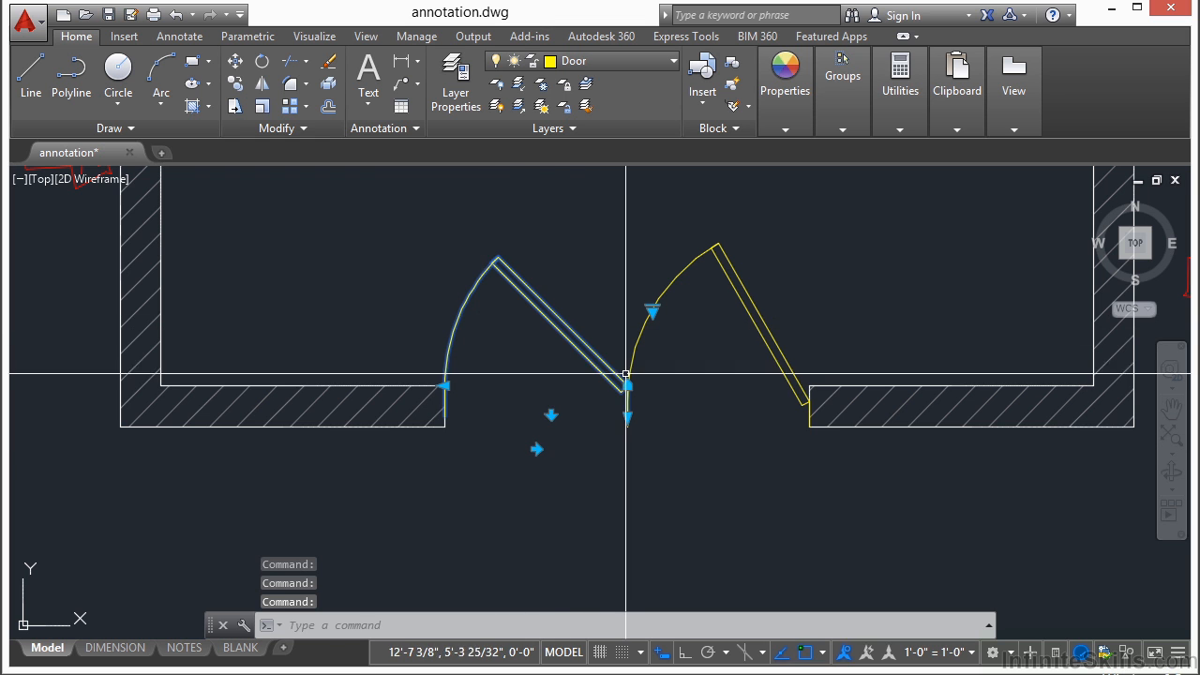
pyautogui.click(537, 450)
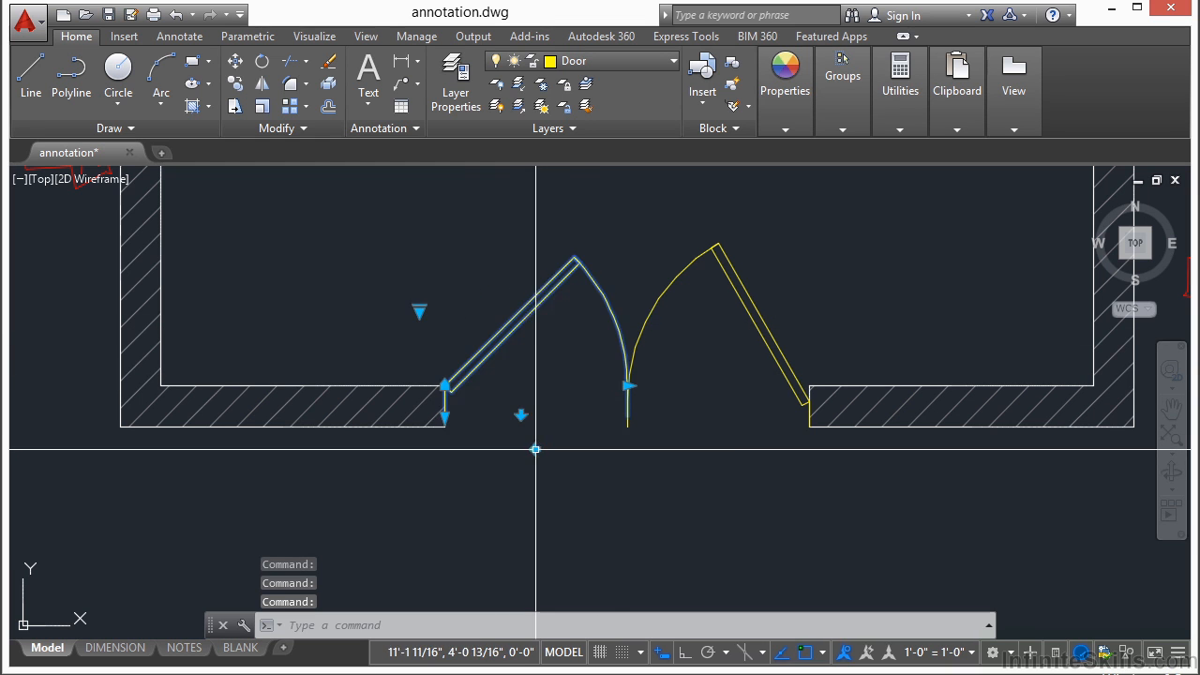
# Step: Shrink the left door leaf's width to the smallest marked increment and deselect the door
pyautogui.click(627, 385)
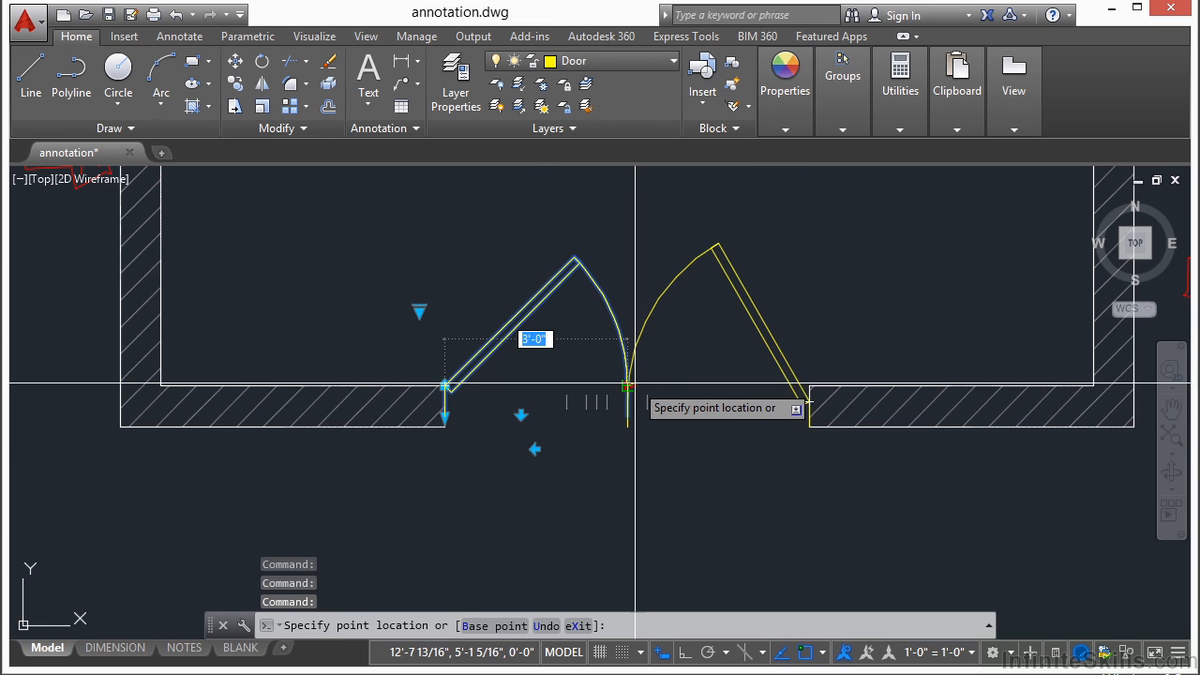
pyautogui.scroll(2, 625, 386)
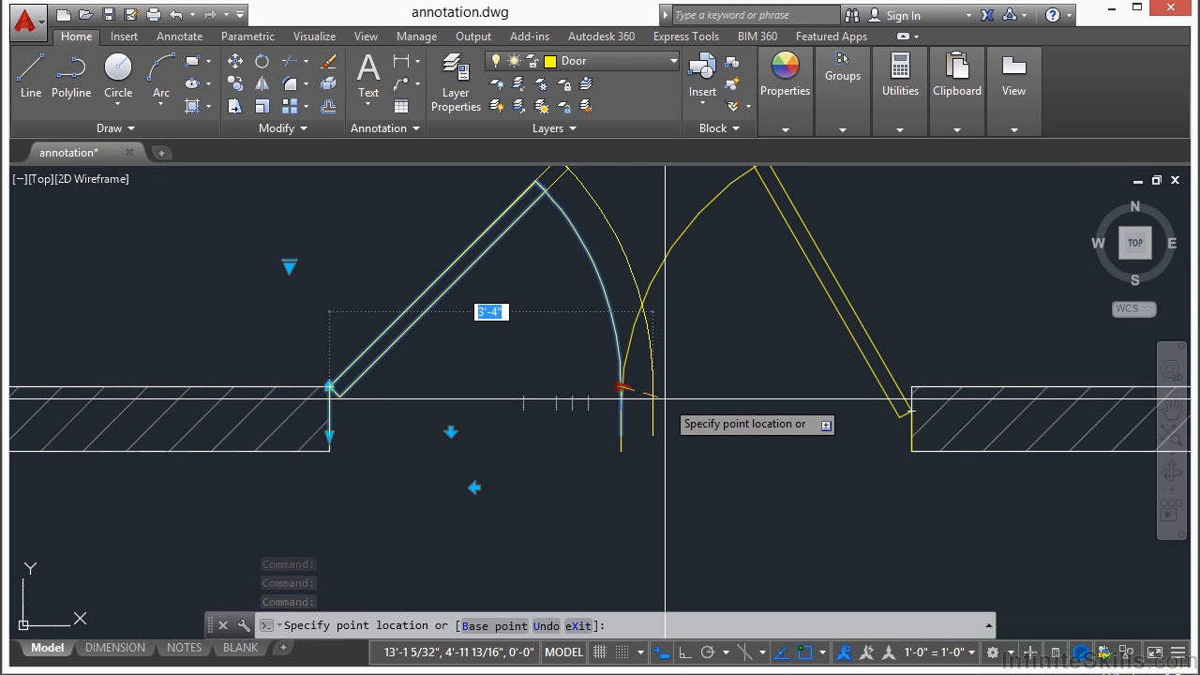
pyautogui.click(522, 385)
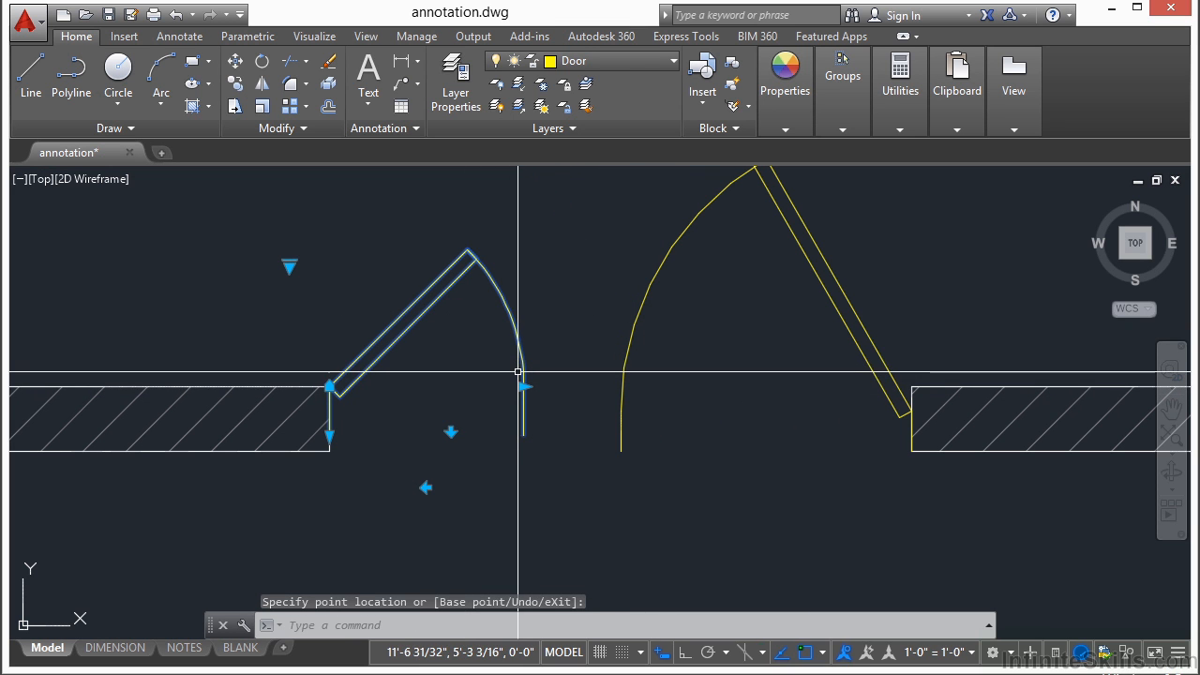
pyautogui.press('Escape')
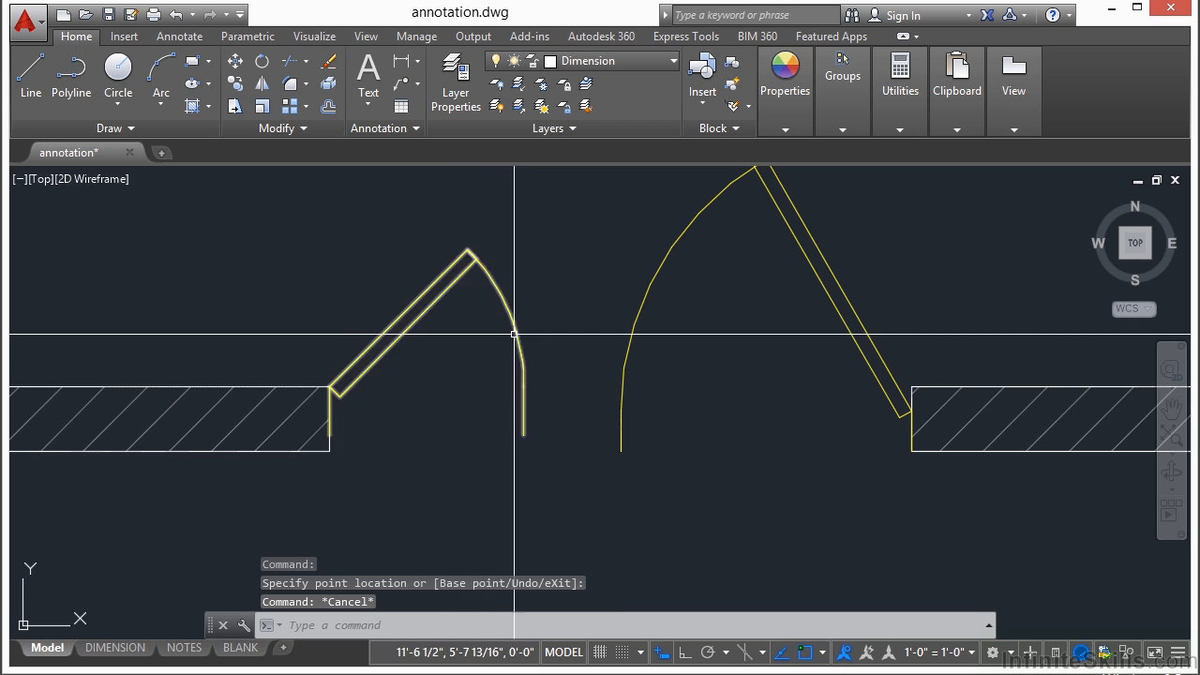
# Step: Examine the other doors across the floor plan and return to the entrance doors for comparison
pyautogui.scroll(-5, 433, 352)
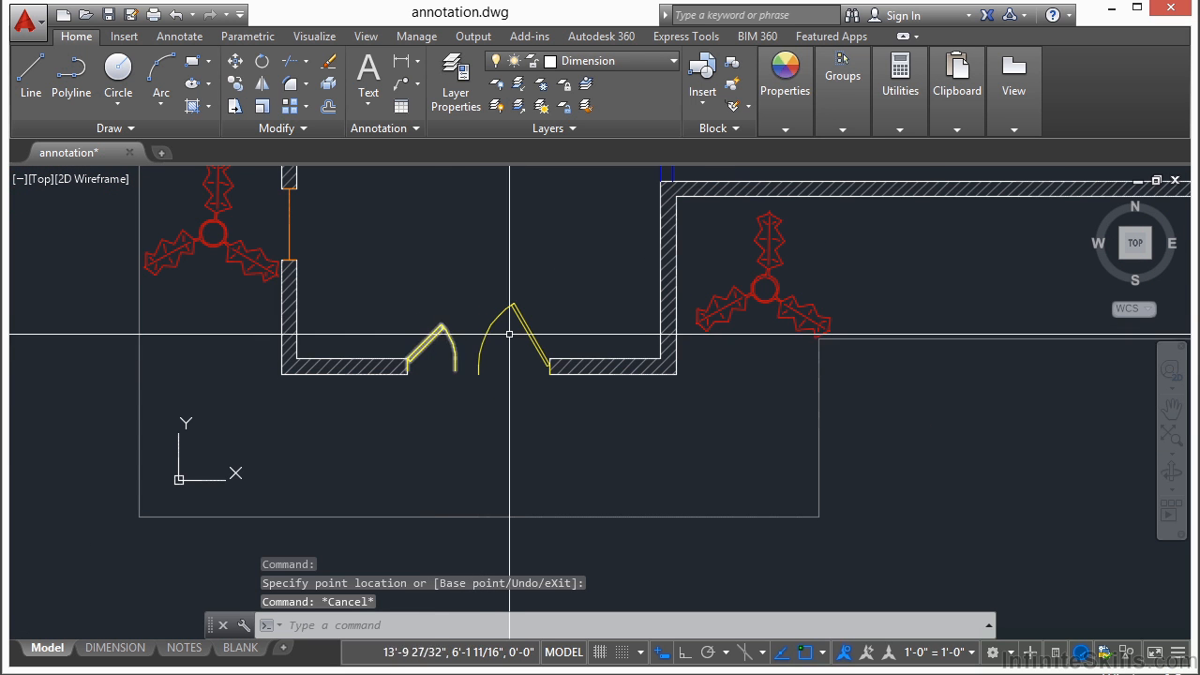
pyautogui.moveTo(496, 265); pyautogui.dragTo(463, 397, button='middle')
pyautogui.scroll(-2, 463, 397)
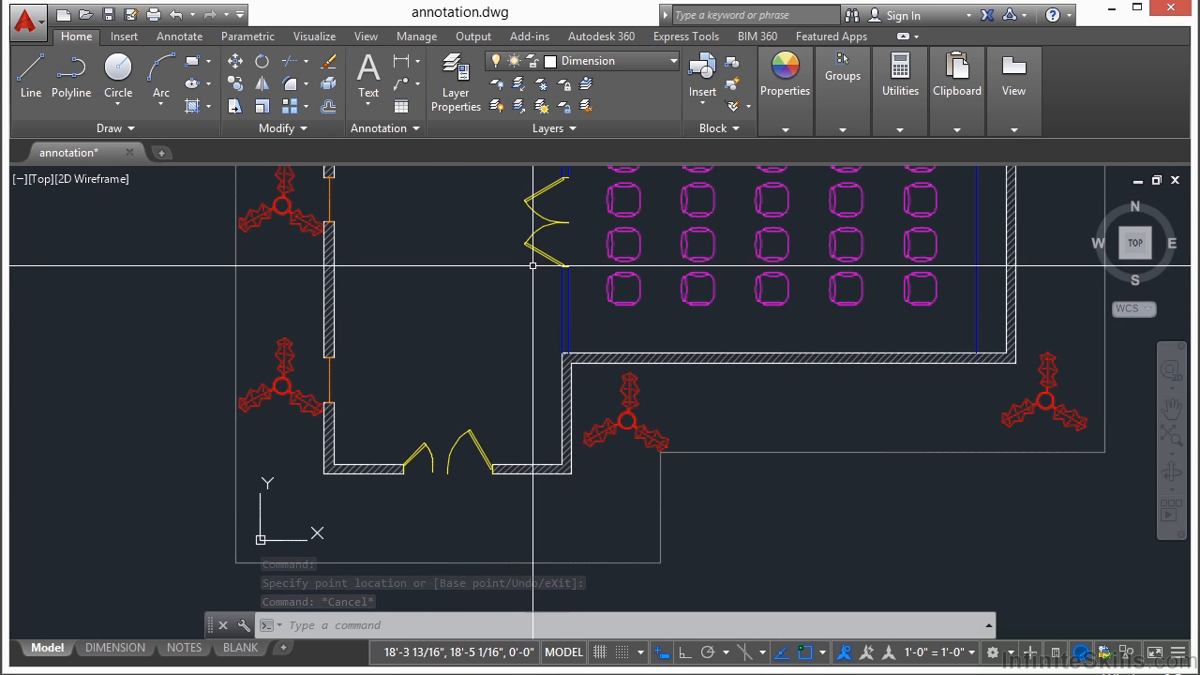
pyautogui.moveTo(495, 239); pyautogui.dragTo(467, 368, button='middle')
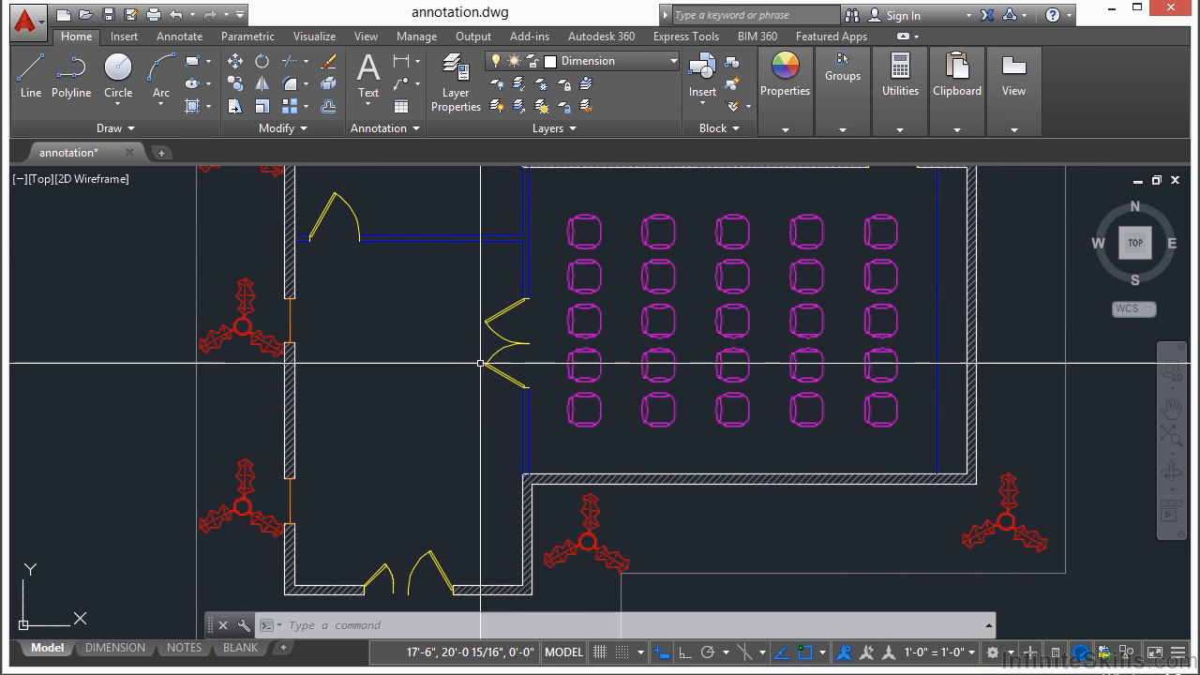
pyautogui.scroll(-2, 404, 334)
pyautogui.moveTo(411, 497); pyautogui.dragTo(432, 377, button='middle')
pyautogui.scroll(5, 432, 376)
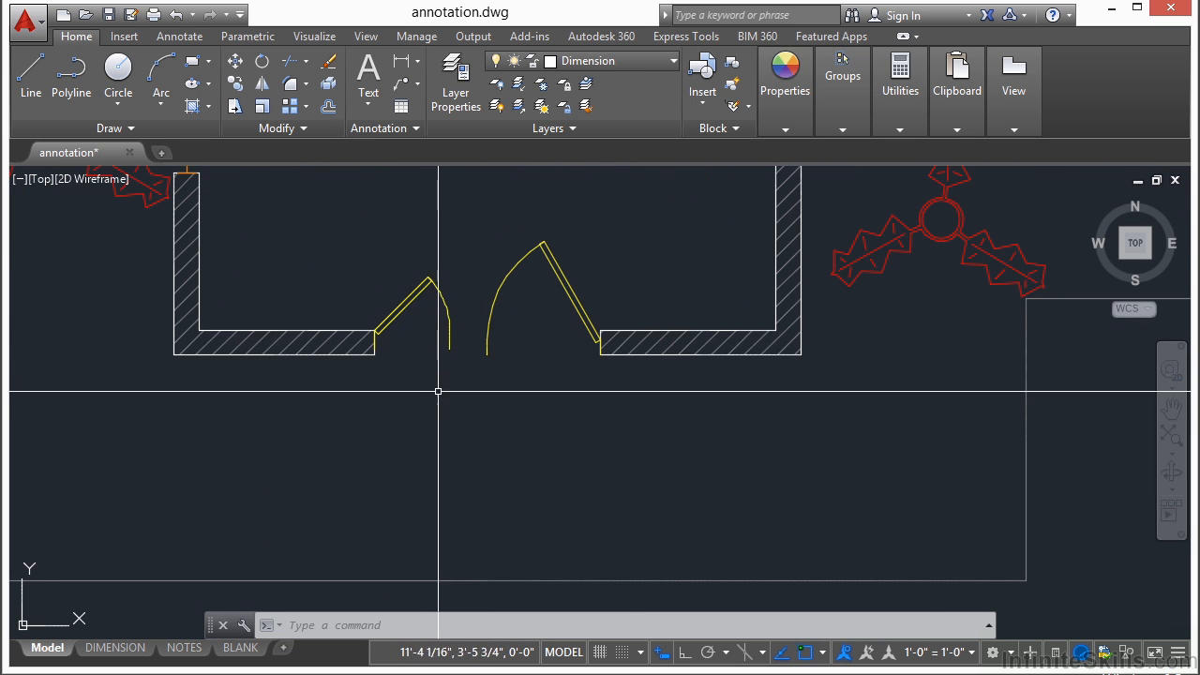
# Step: Select the window in the left exterior wall nearest the entrance and flip it about its lower end
pyautogui.moveTo(326, 258); pyautogui.dragTo(460, 335, button='middle')
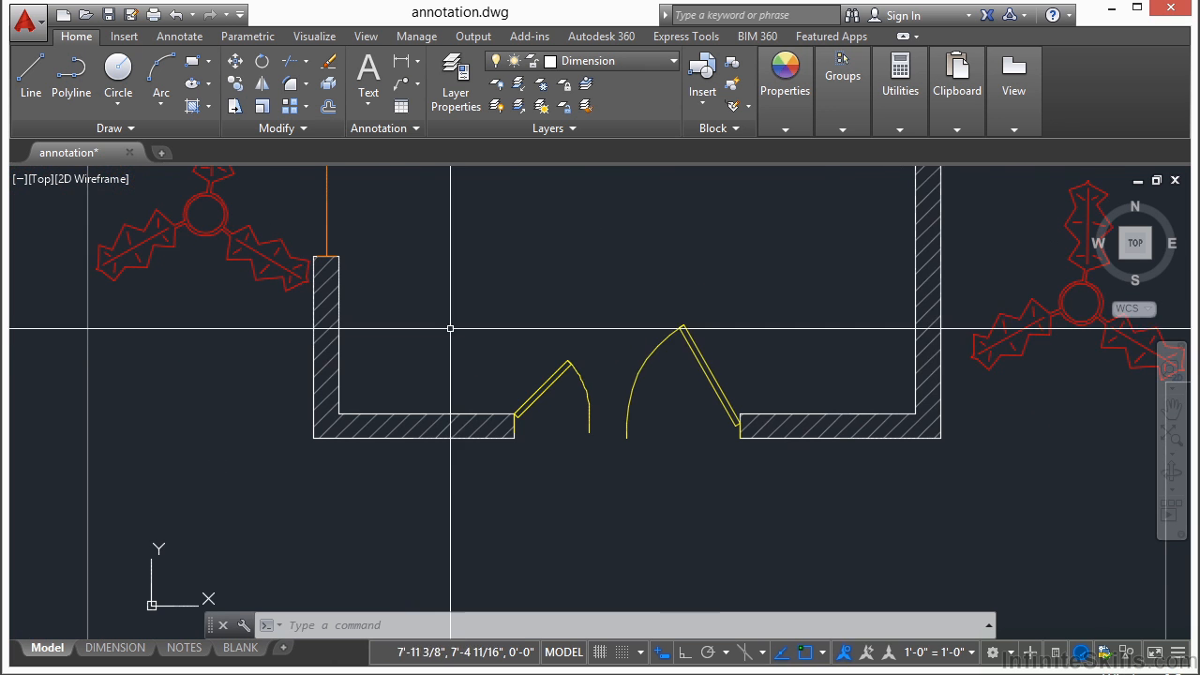
pyautogui.moveTo(391, 233); pyautogui.dragTo(479, 326, button='middle')
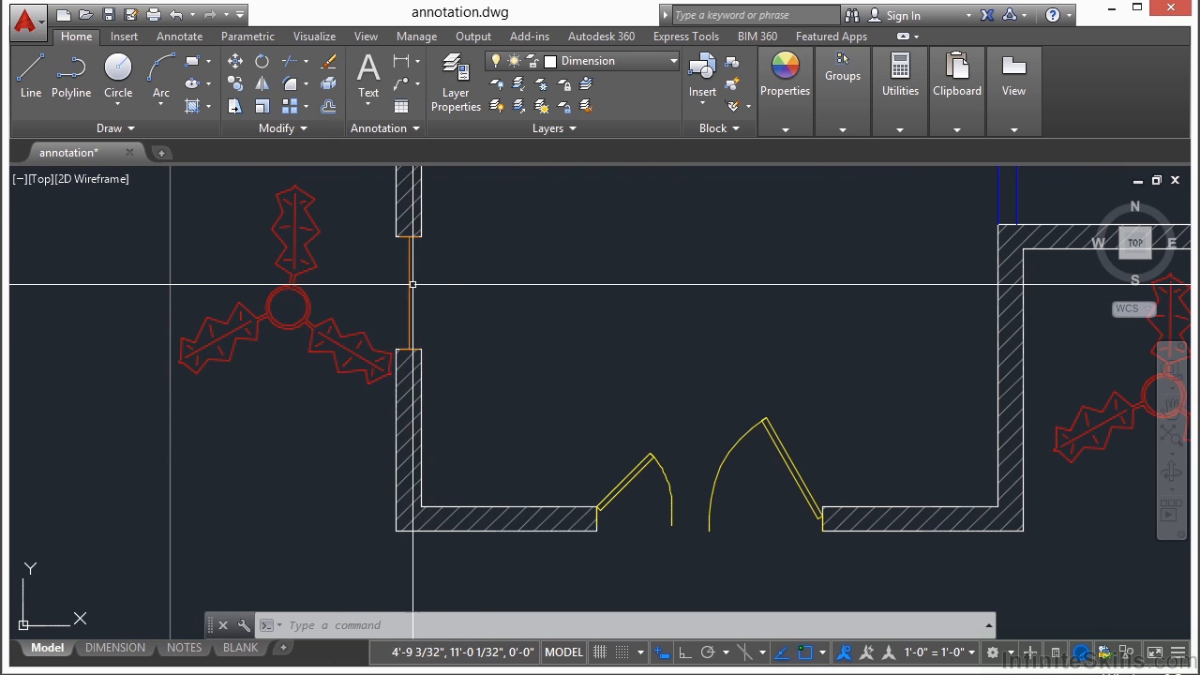
pyautogui.scroll(2, 414, 250)
pyautogui.doubleClick(402, 315)
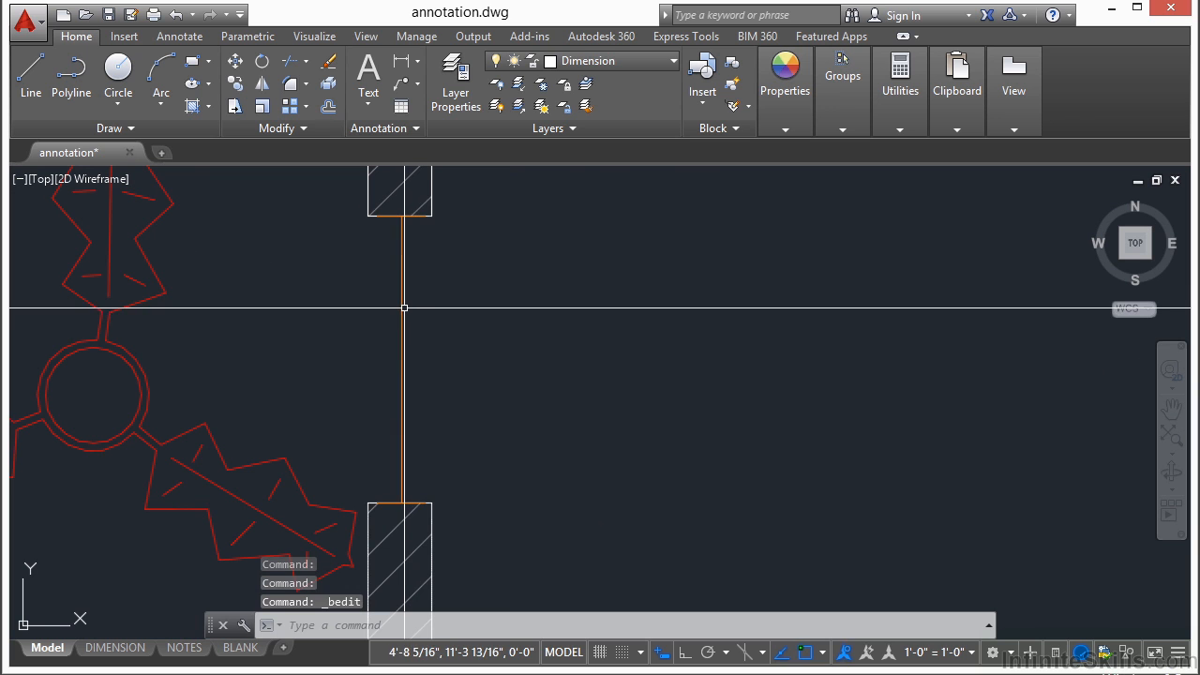
pyautogui.click(402, 309)
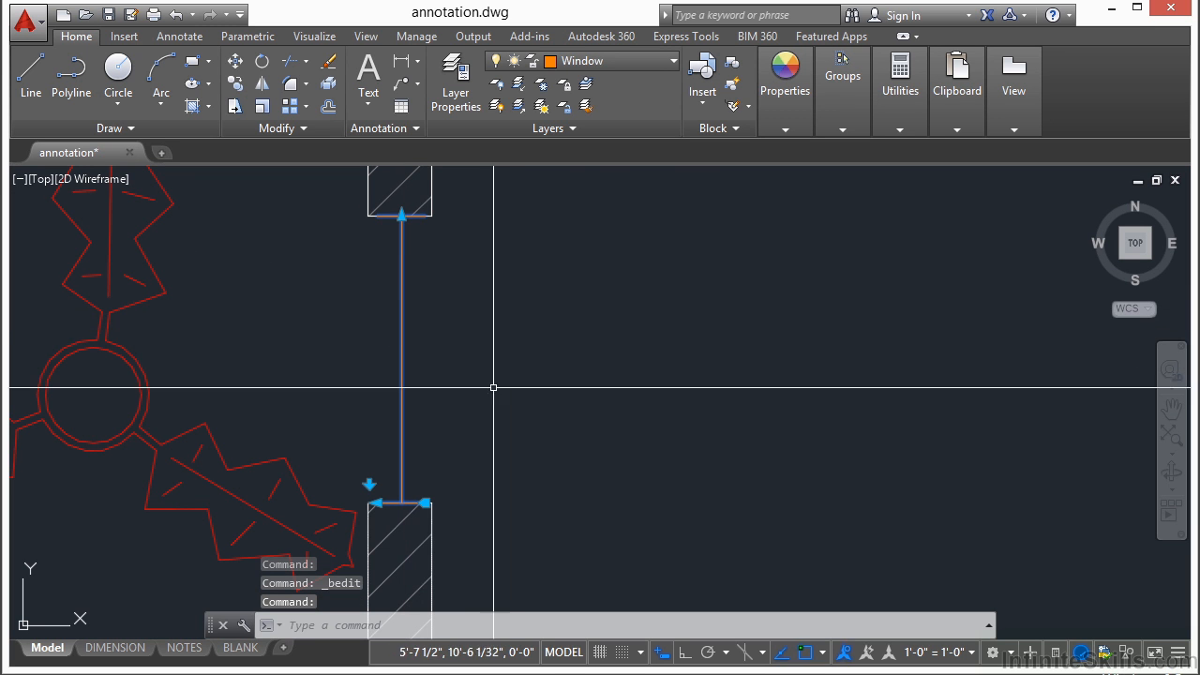
pyautogui.click(369, 485)
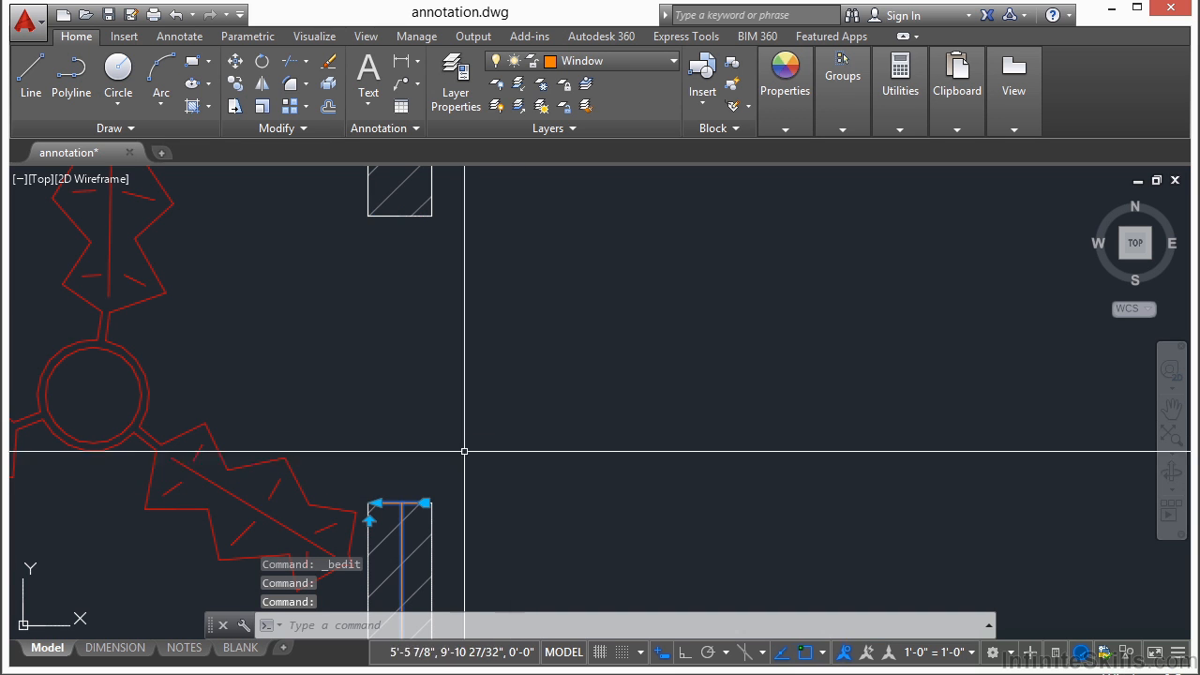
# Step: Flip the window back up into its wall opening and try adjusting its wall-thickness stretch
pyautogui.click(375, 504)
pyautogui.scroll(4, 375, 504)
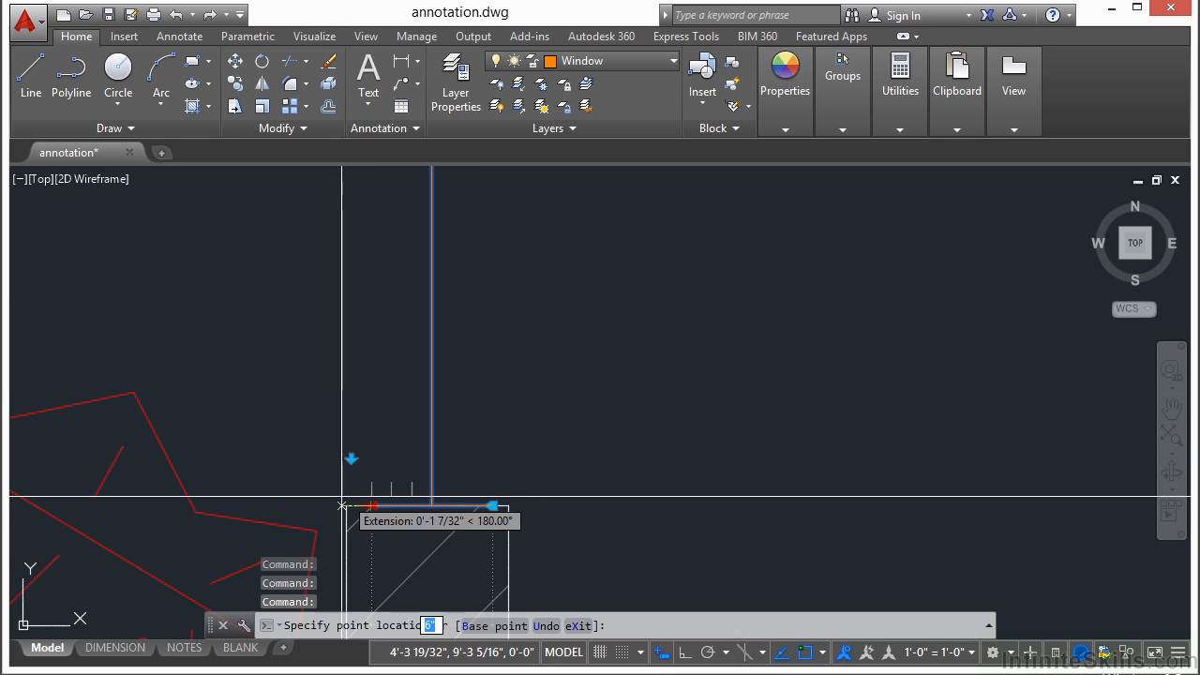
pyautogui.press('Escape')
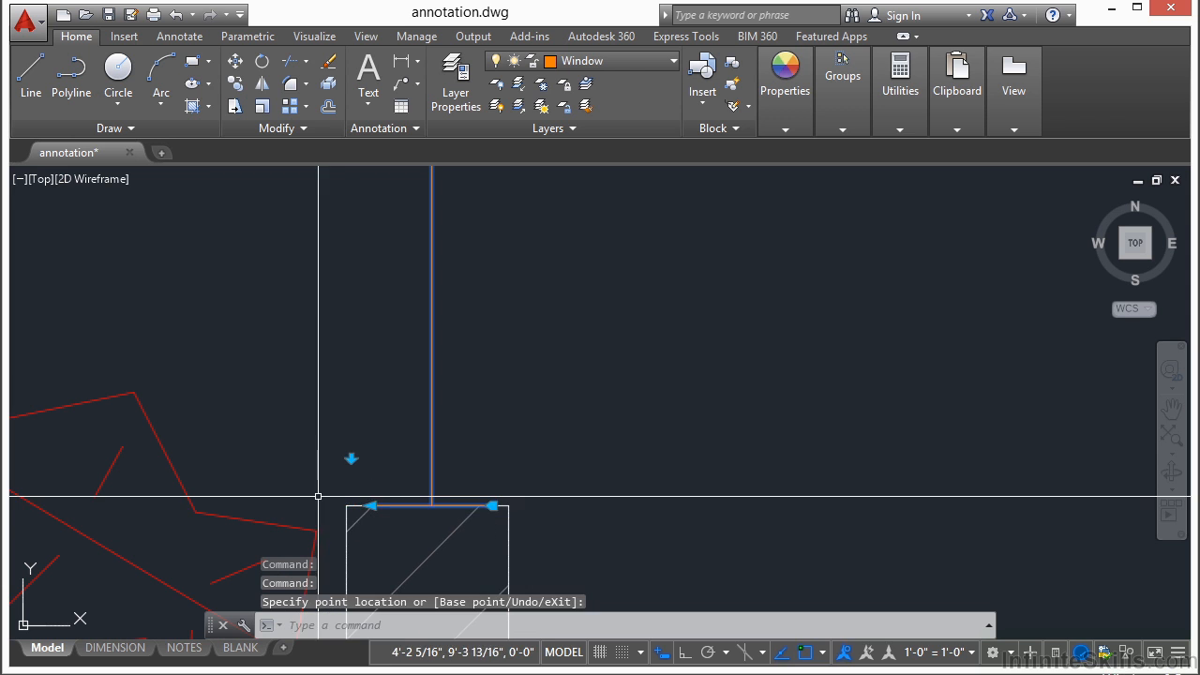
# Step: Pull the window out of the wall into the room and lengthen it from its upper end
pyautogui.click(492, 505)
pyautogui.scroll(-3, 511, 465)
pyautogui.click(639, 467)
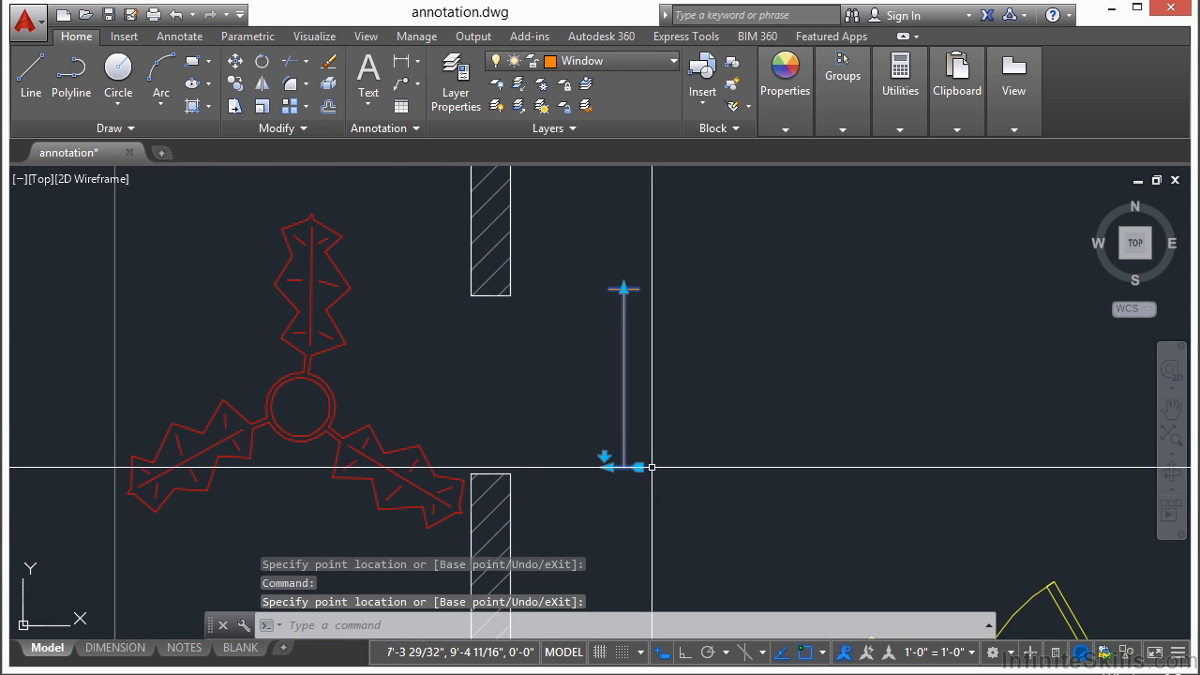
pyautogui.click(624, 289)
pyautogui.moveTo(639, 255); pyautogui.dragTo(533, 389, button='middle')
pyautogui.click(547, 291)
pyautogui.scroll(-1, 547, 290)
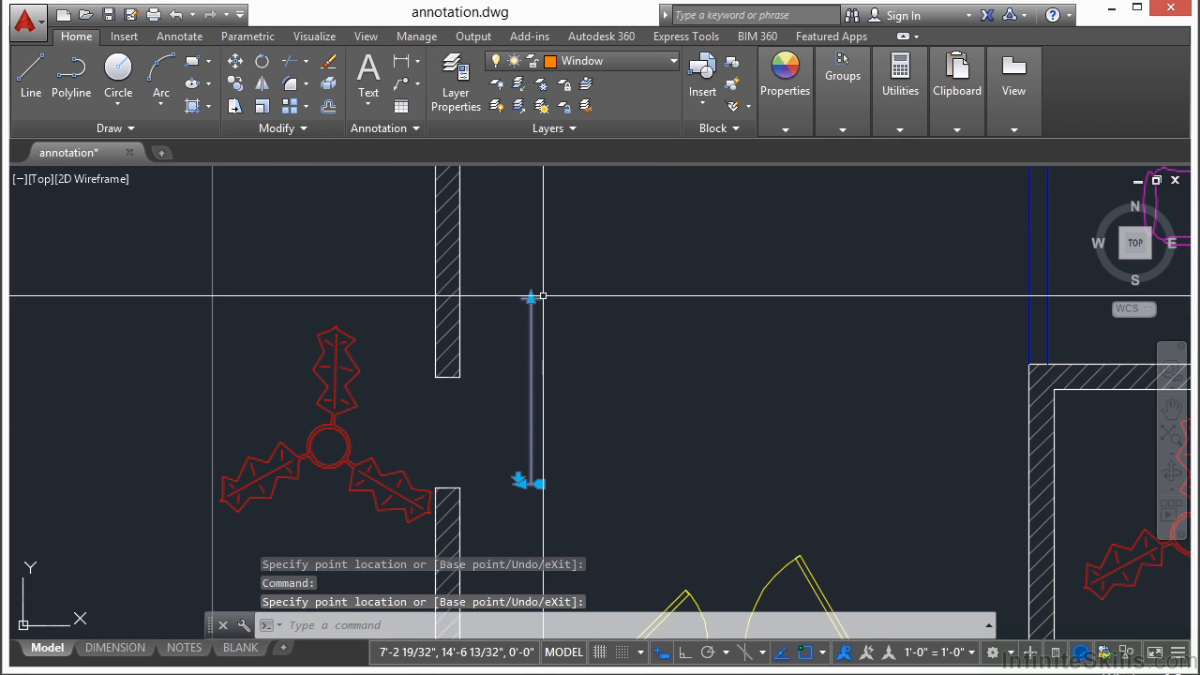
# Step: Reduce the window's wall thickness to the smallest marked increment
pyautogui.scroll(5, 521, 493)
pyautogui.click(525, 441)
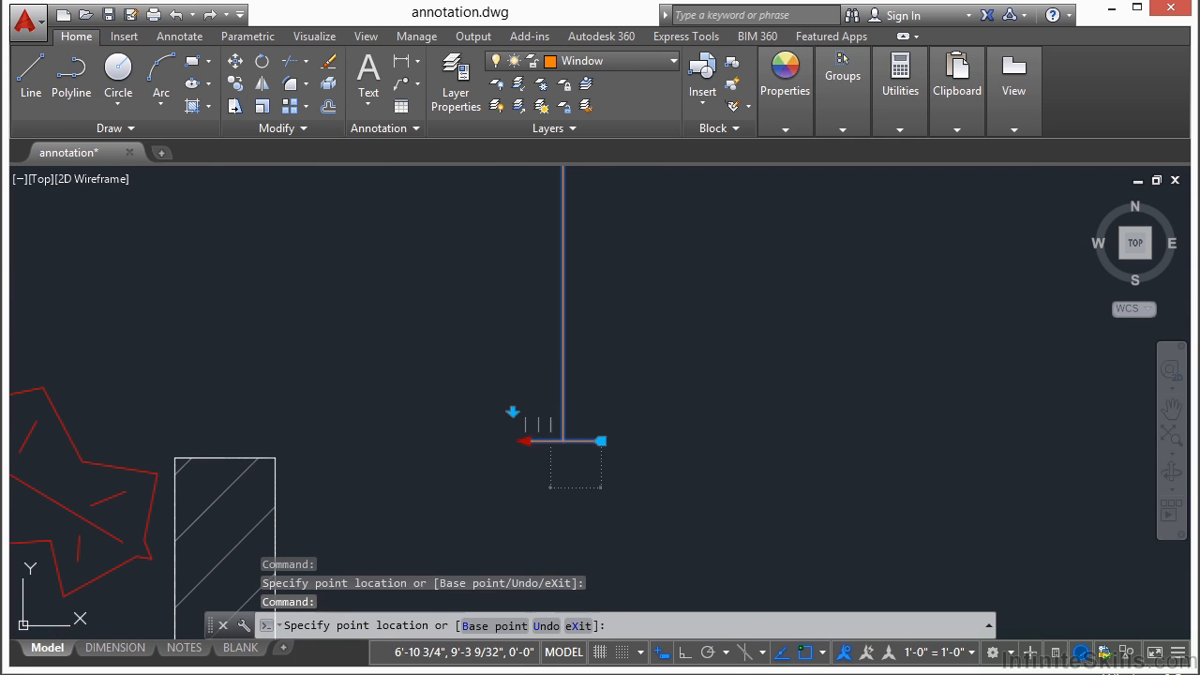
pyautogui.click(551, 442)
# Step: Align the window's base with the upper inner corner of the wall segment below the opening and deselect it
pyautogui.scroll(-5, 413, 450)
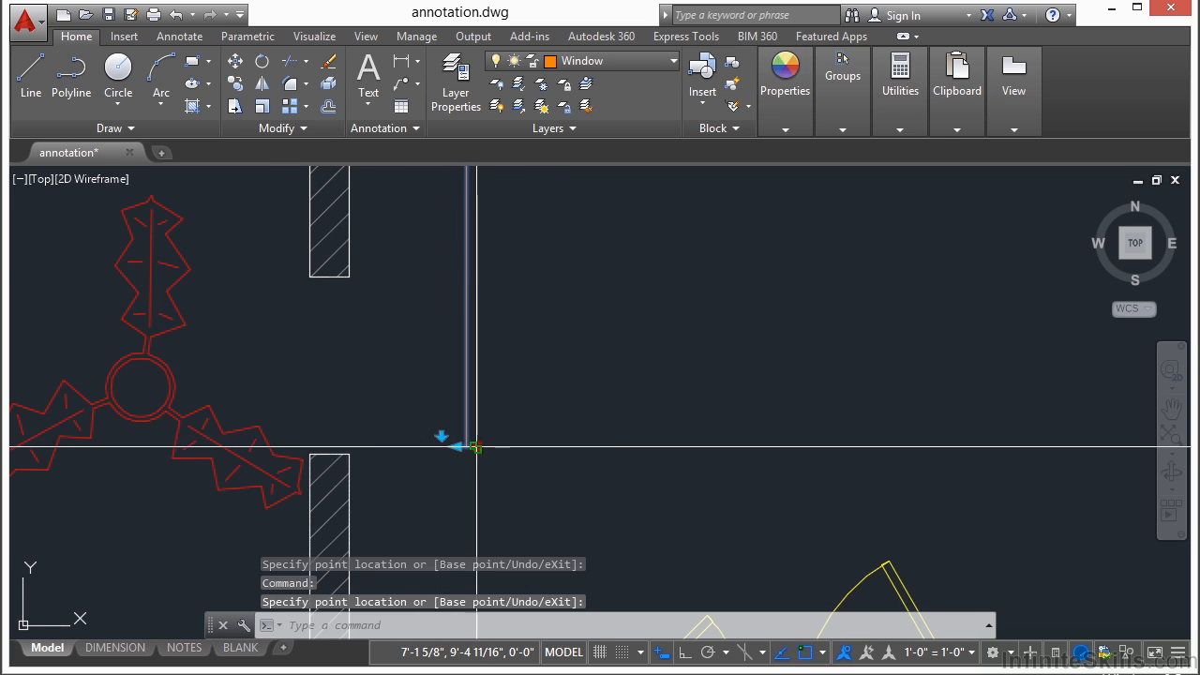
pyautogui.scroll(3, 357, 455)
pyautogui.click(318, 451)
pyautogui.scroll(-3, 414, 381)
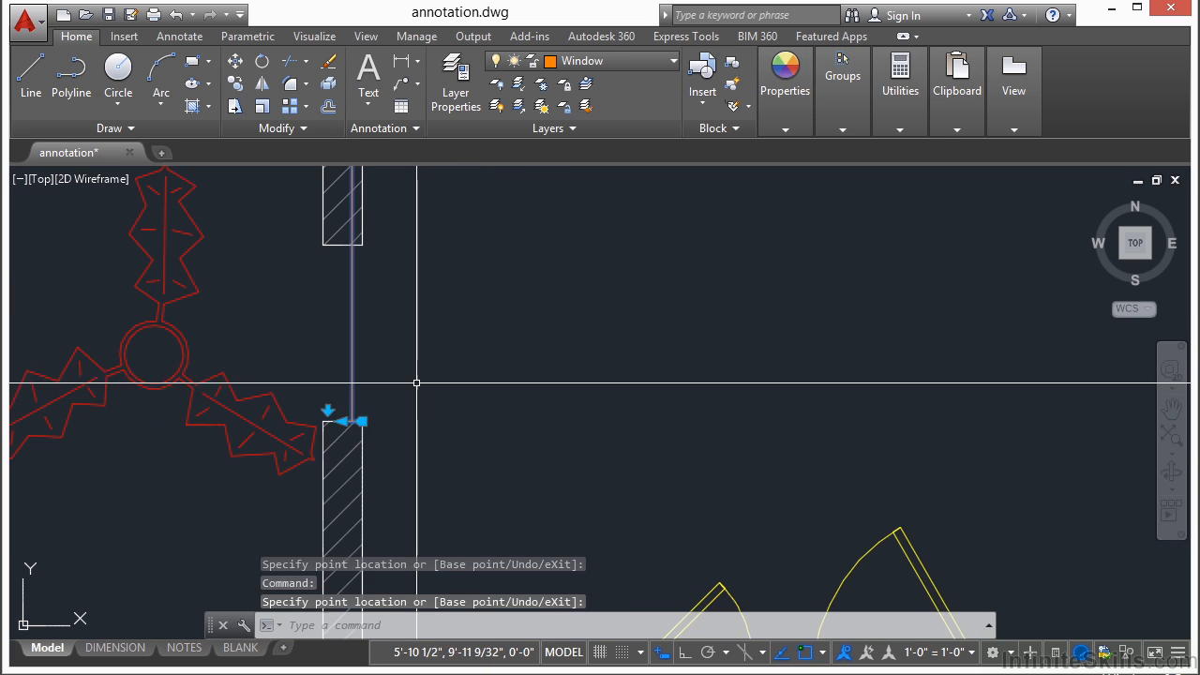
pyautogui.press('Escape')
pyautogui.scroll(-4, 414, 381)
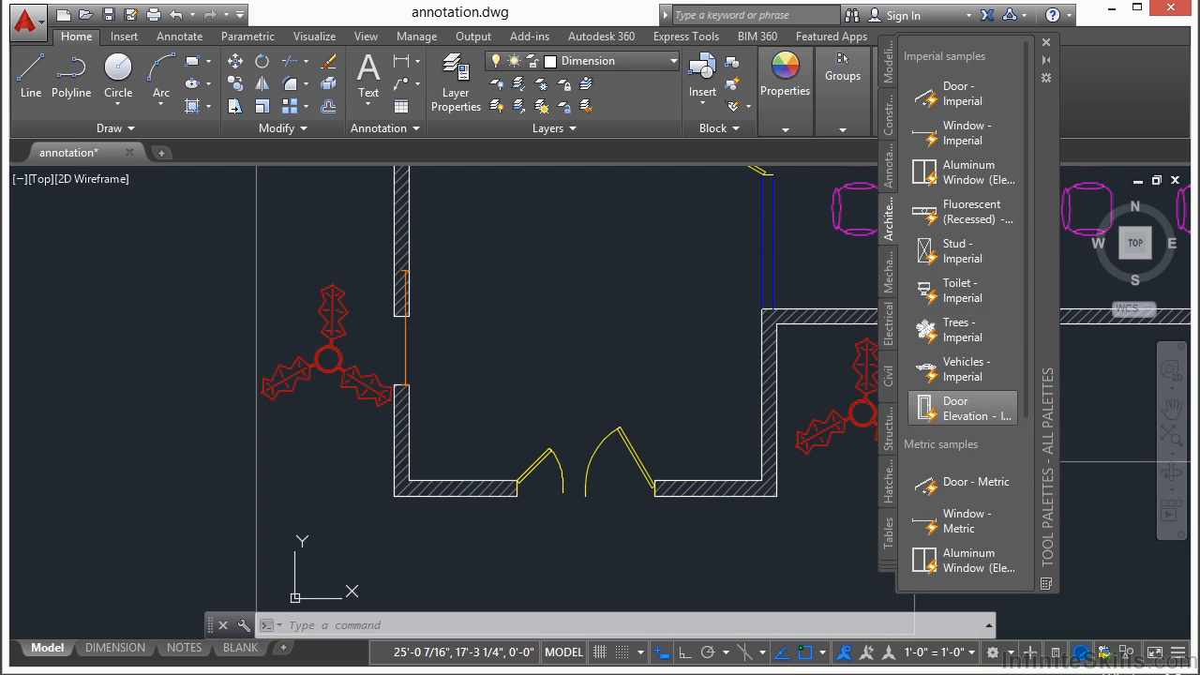
# Step: Insert the Door Elevation - Imperial block in the empty area left of the floor plan and widen it
pyautogui.scroll(-2, 525, 370)
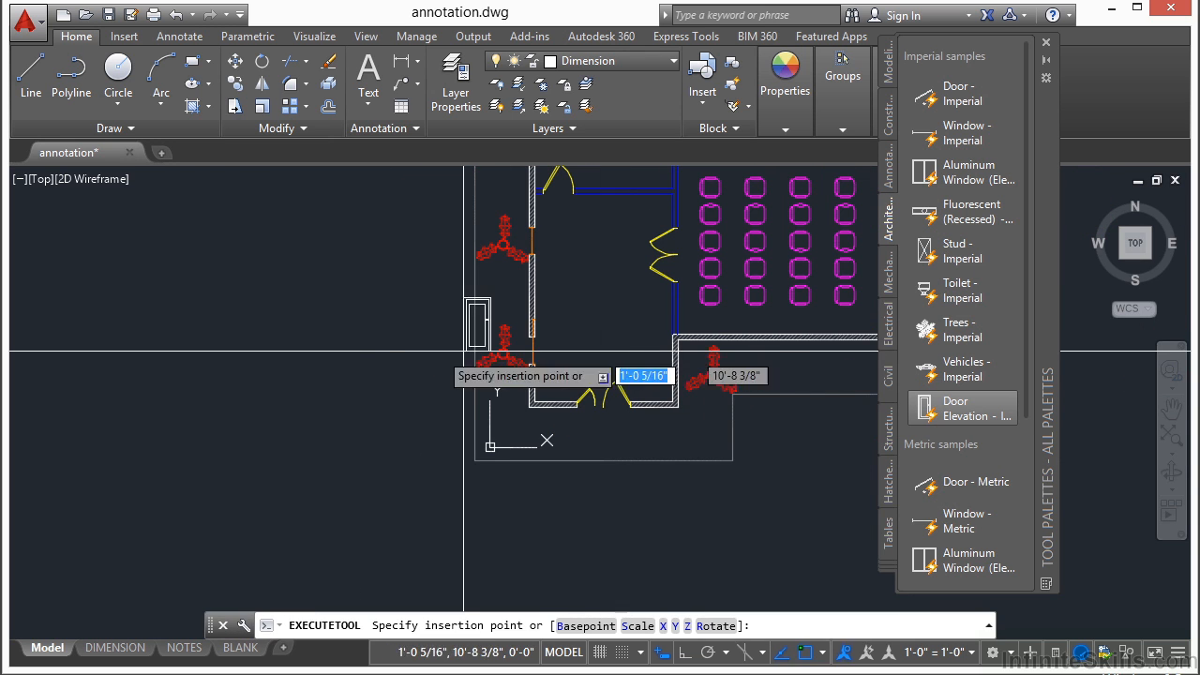
pyautogui.scroll(6, 468, 319)
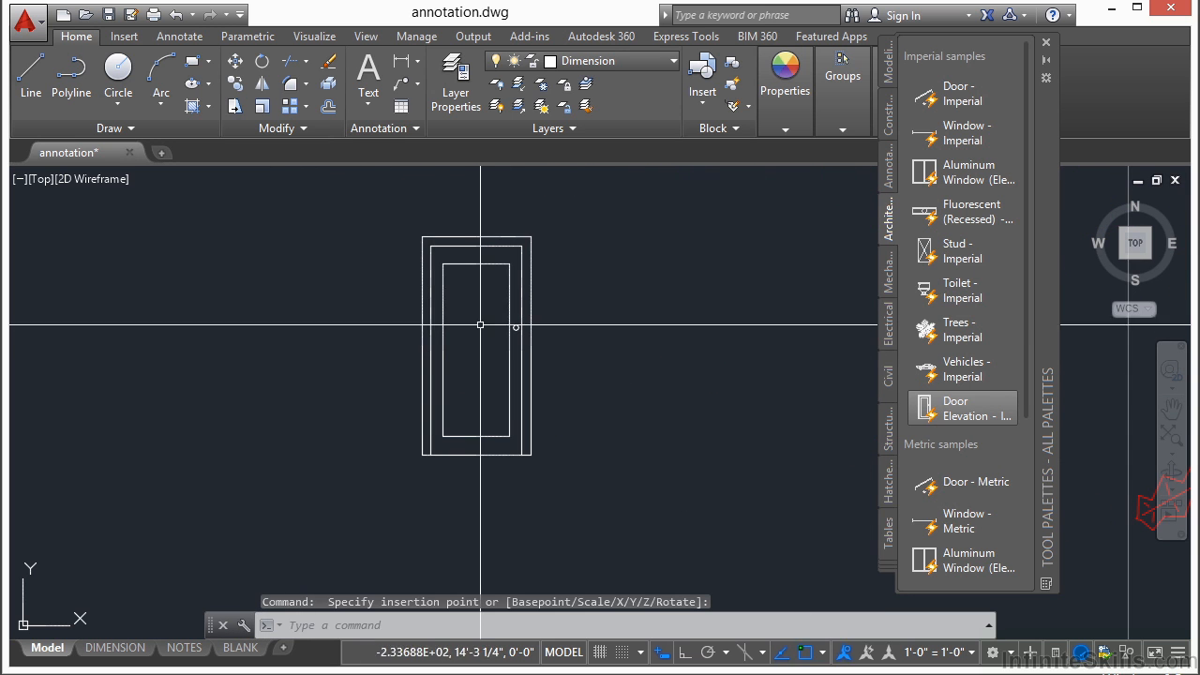
pyautogui.click(478, 265)
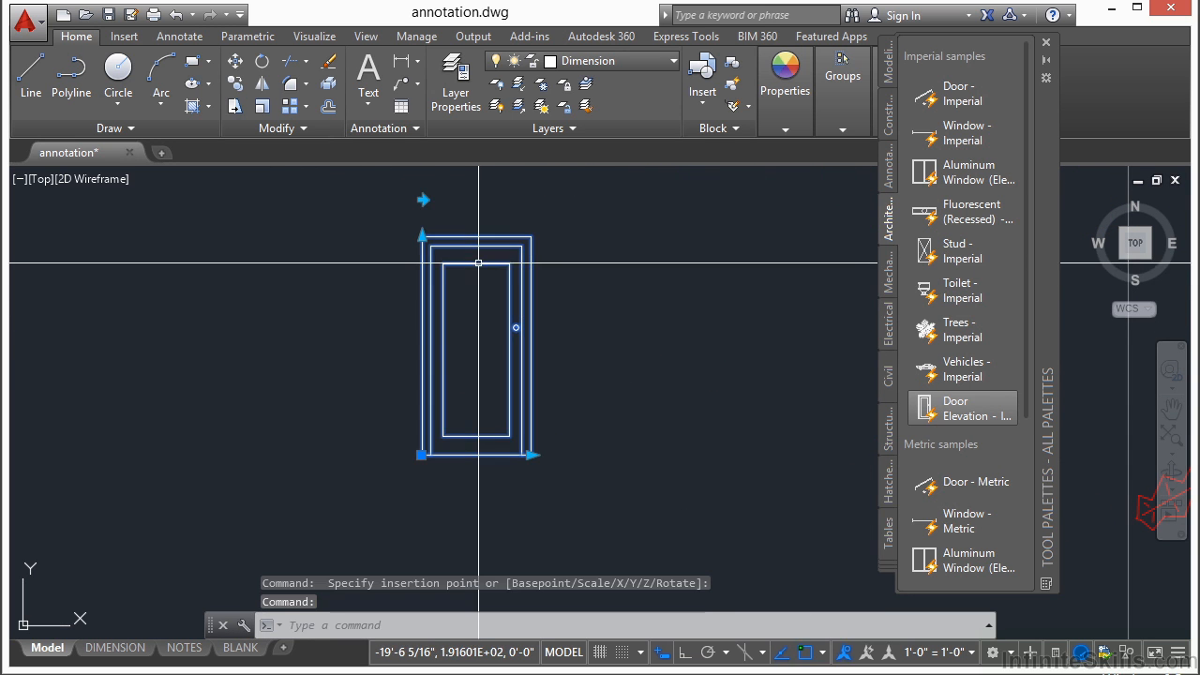
pyautogui.click(531, 455)
pyautogui.click(587, 452)
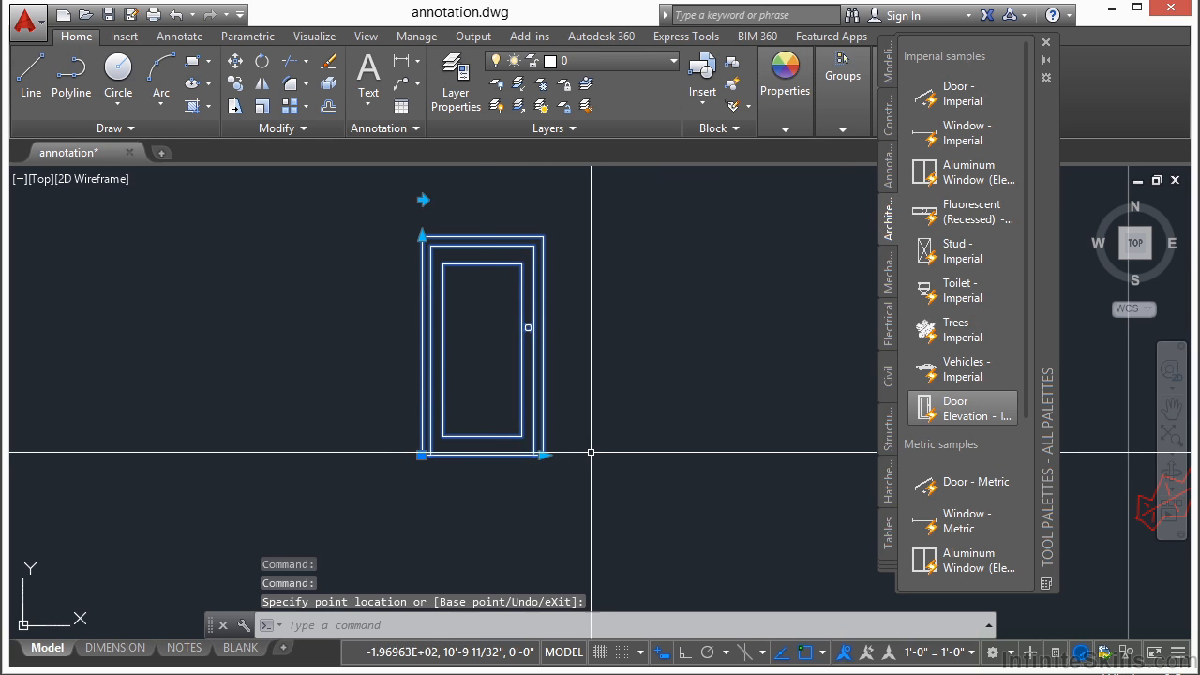
# Step: Stretch the door elevation's height to 6'-6"
pyautogui.click(422, 235)
pyautogui.moveTo(422, 221); pyautogui.dragTo(422, 281, button='middle')
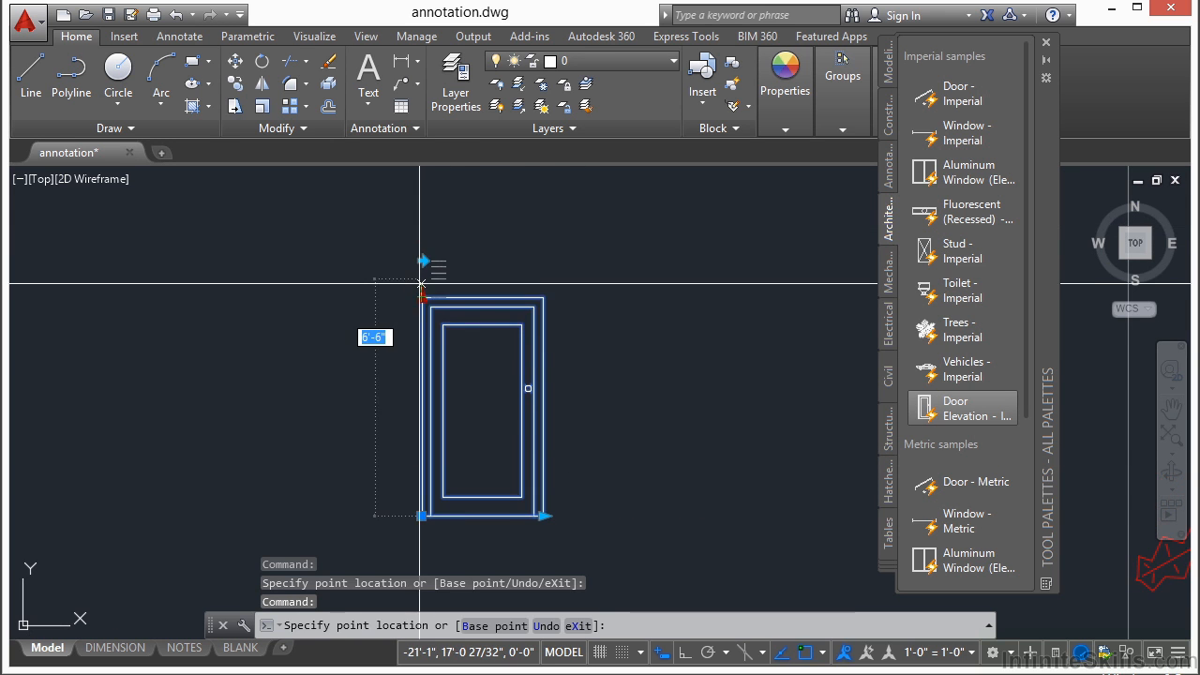
pyautogui.click(427, 224)
# Step: Flip the door elevation to its opposite side and back
pyautogui.click(422, 261)
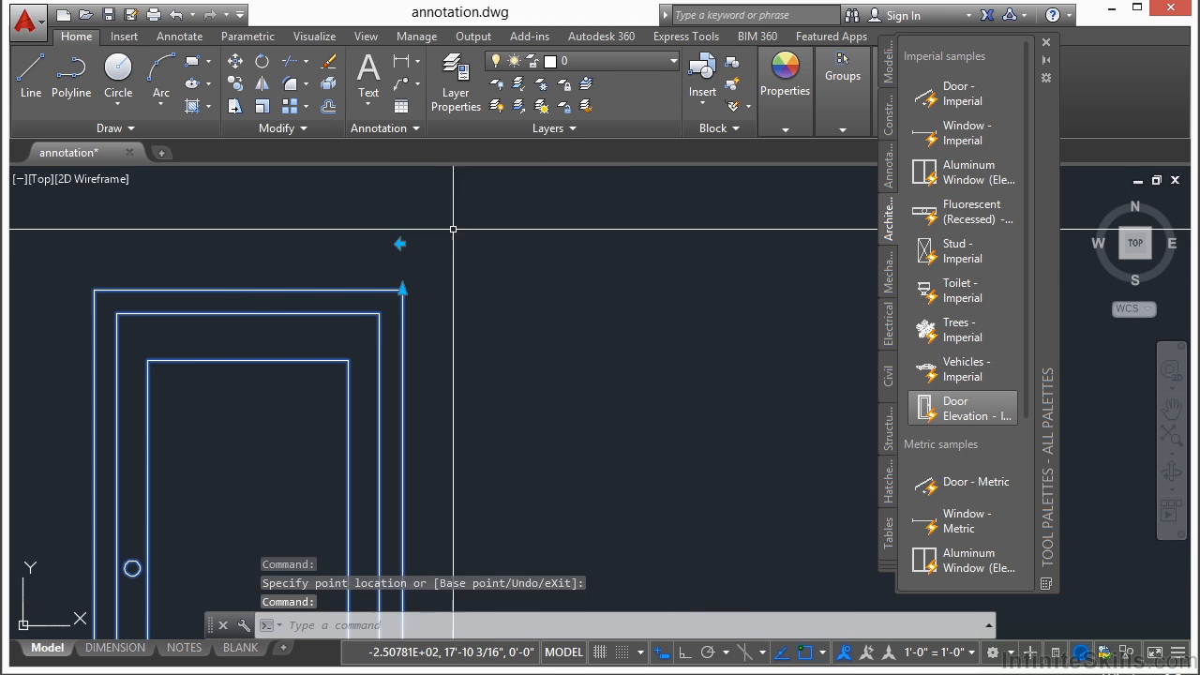
pyautogui.scroll(-1, 462, 230)
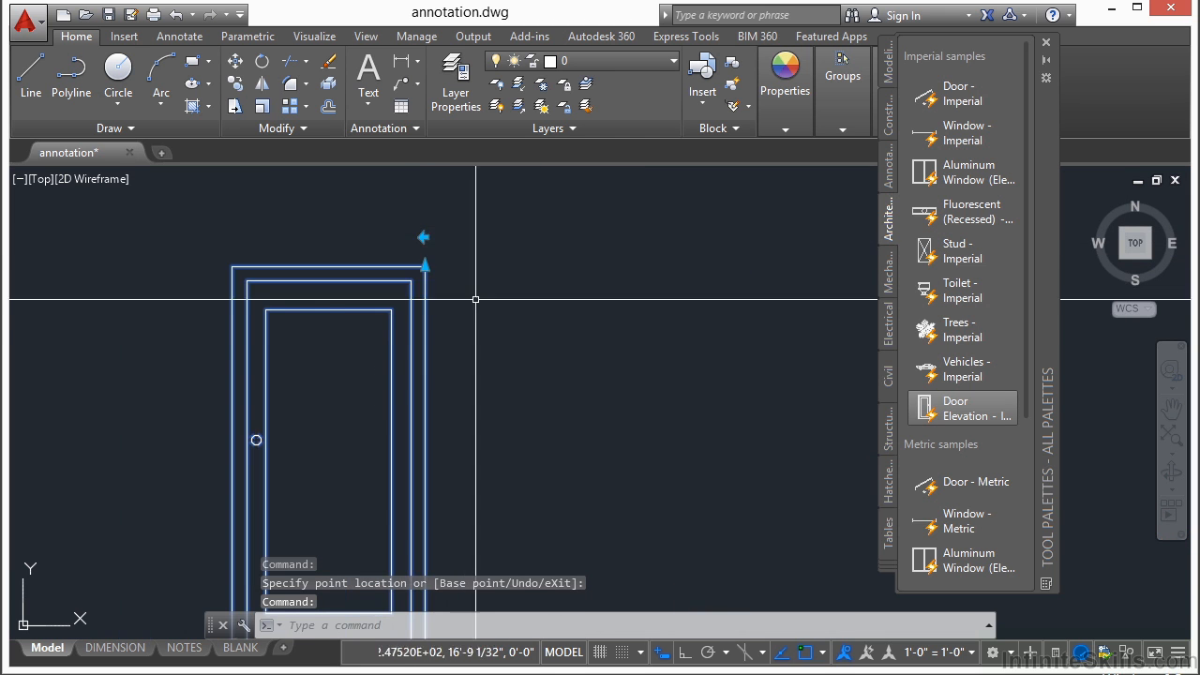
pyautogui.scroll(-1, 464, 243)
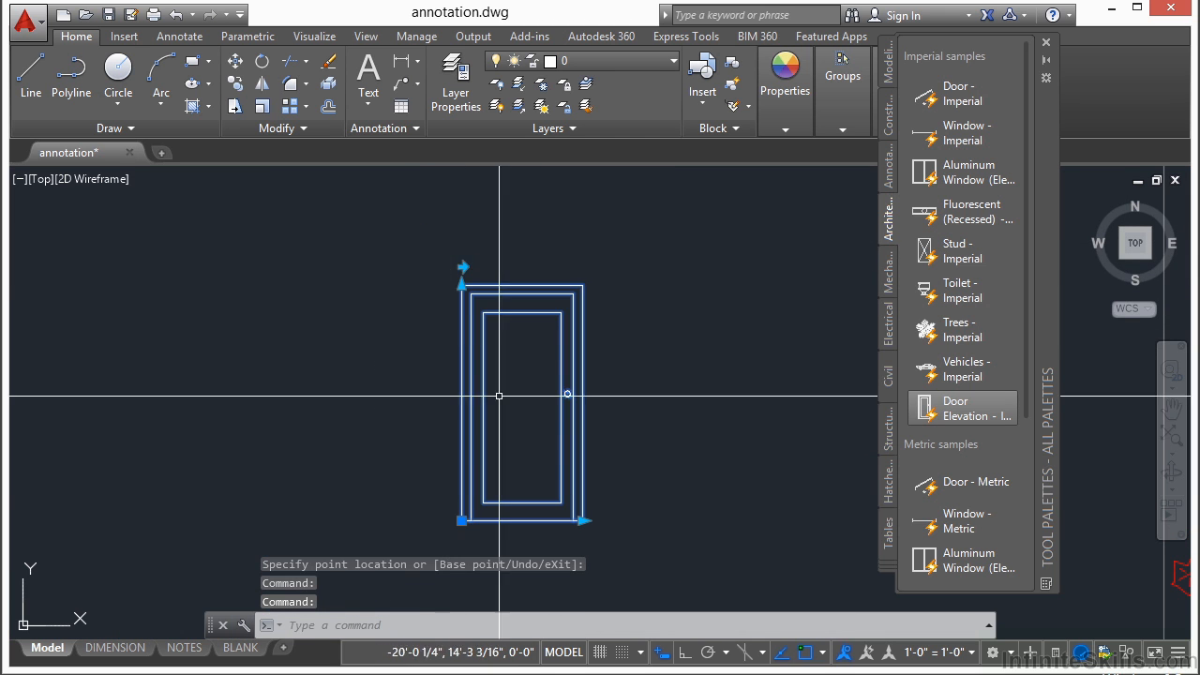
# Step: Move the door elevation farther left by its lower-left corner and deselect it
pyautogui.click(461, 521)
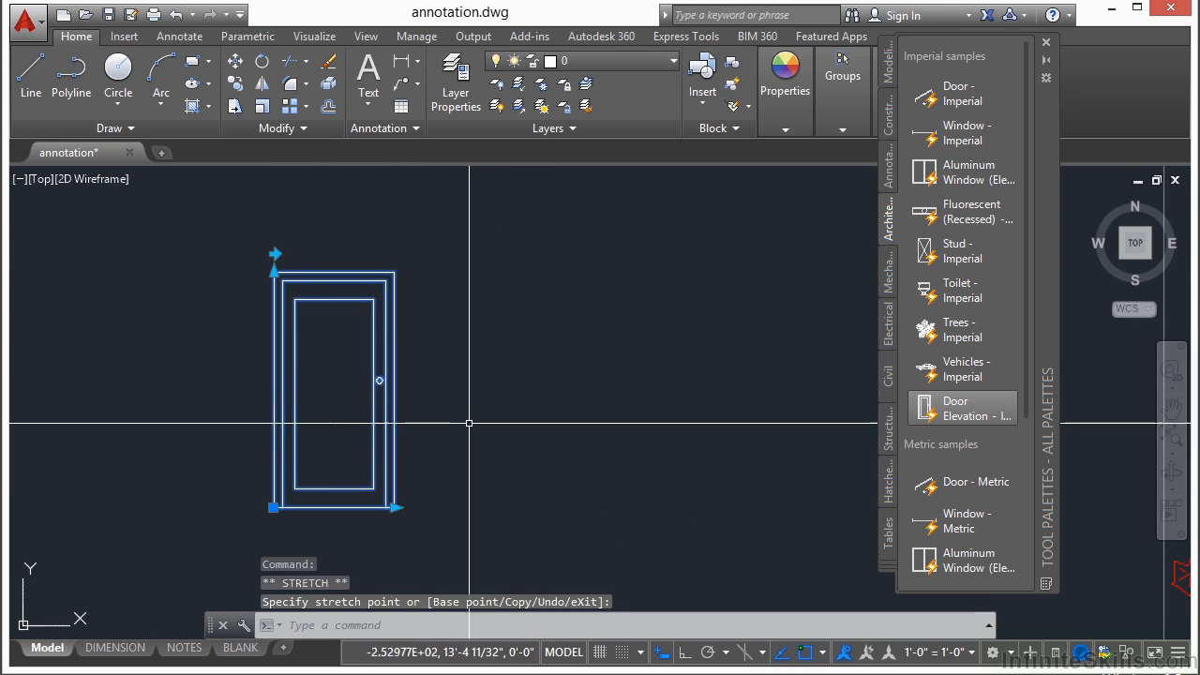
pyautogui.press('Escape')
pyautogui.scroll(-1, 654, 385)
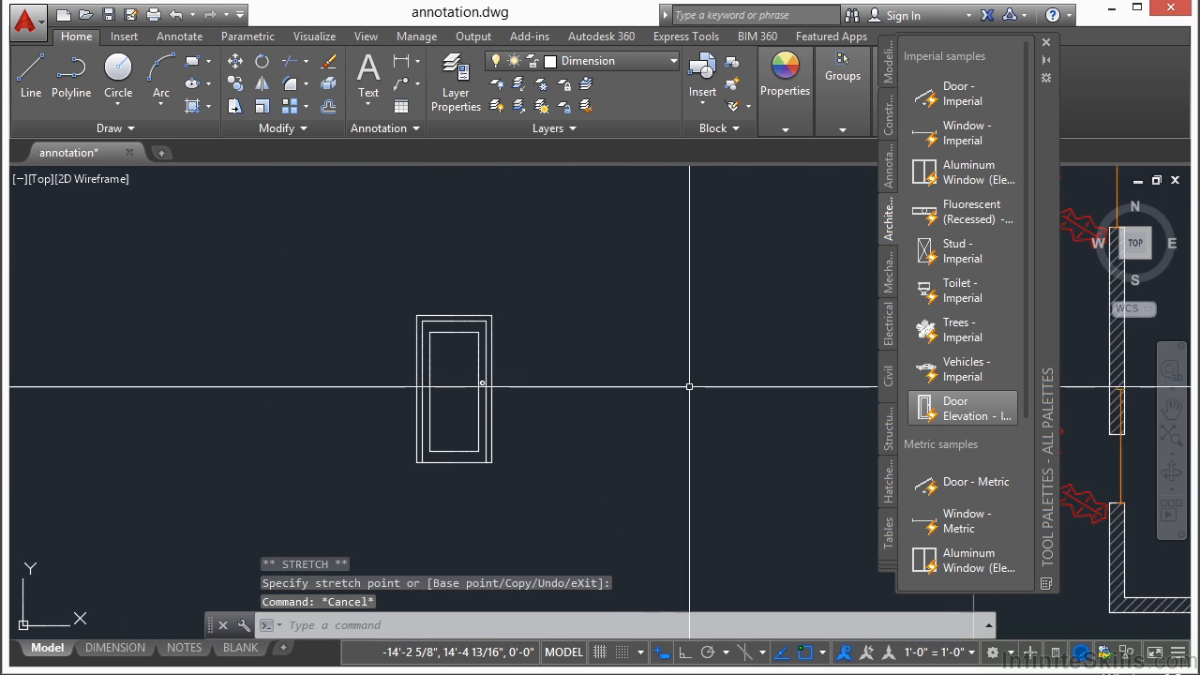
pyautogui.moveTo(655, 386); pyautogui.dragTo(389, 378, button='middle')
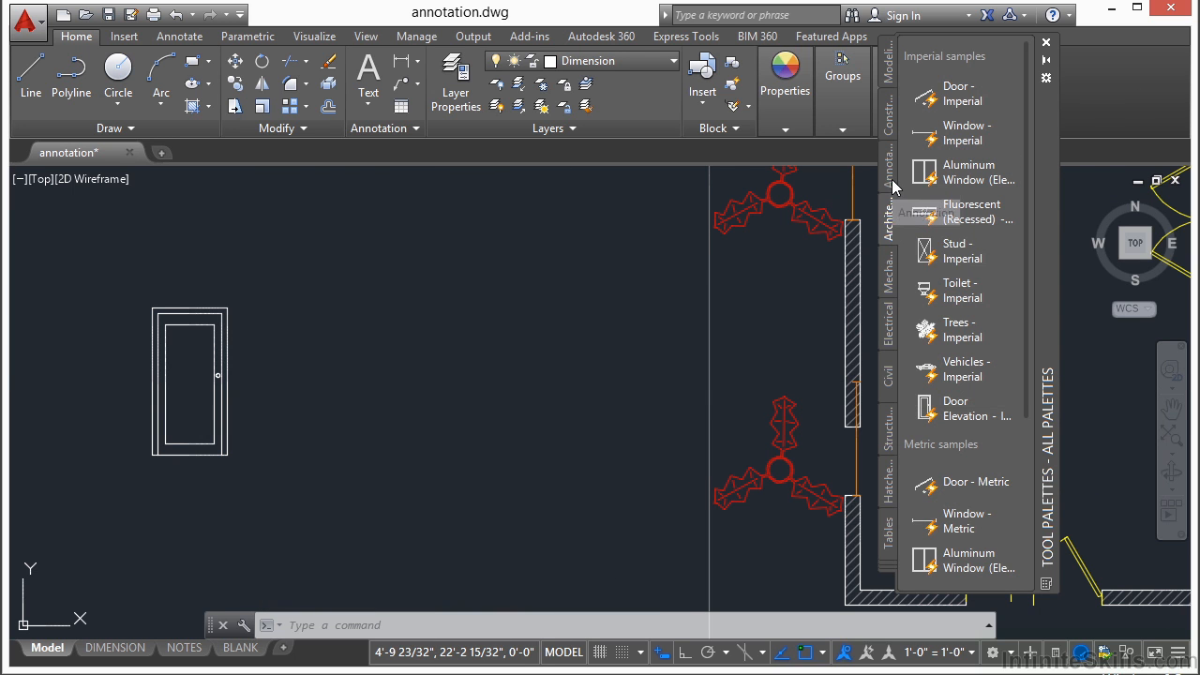
# Step: Insert the mechanical Shoulder Screw - Imperial block between the door elevation and the floor plan, and select it
pyautogui.click(894, 282)
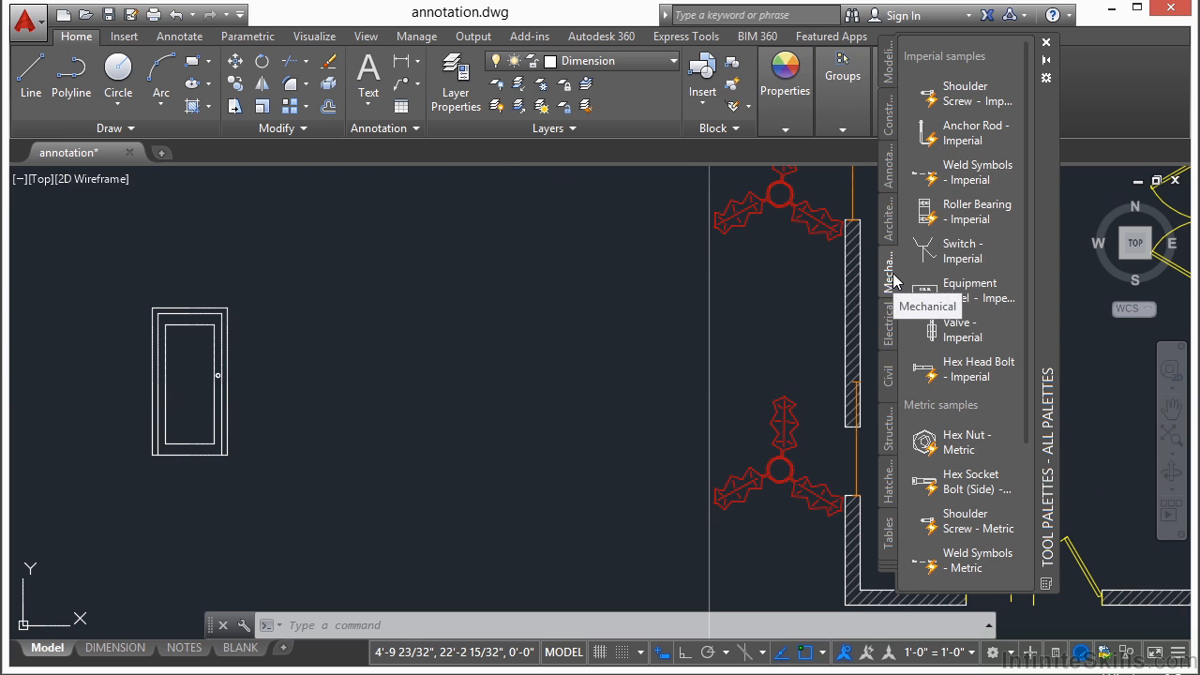
pyautogui.click(966, 103)
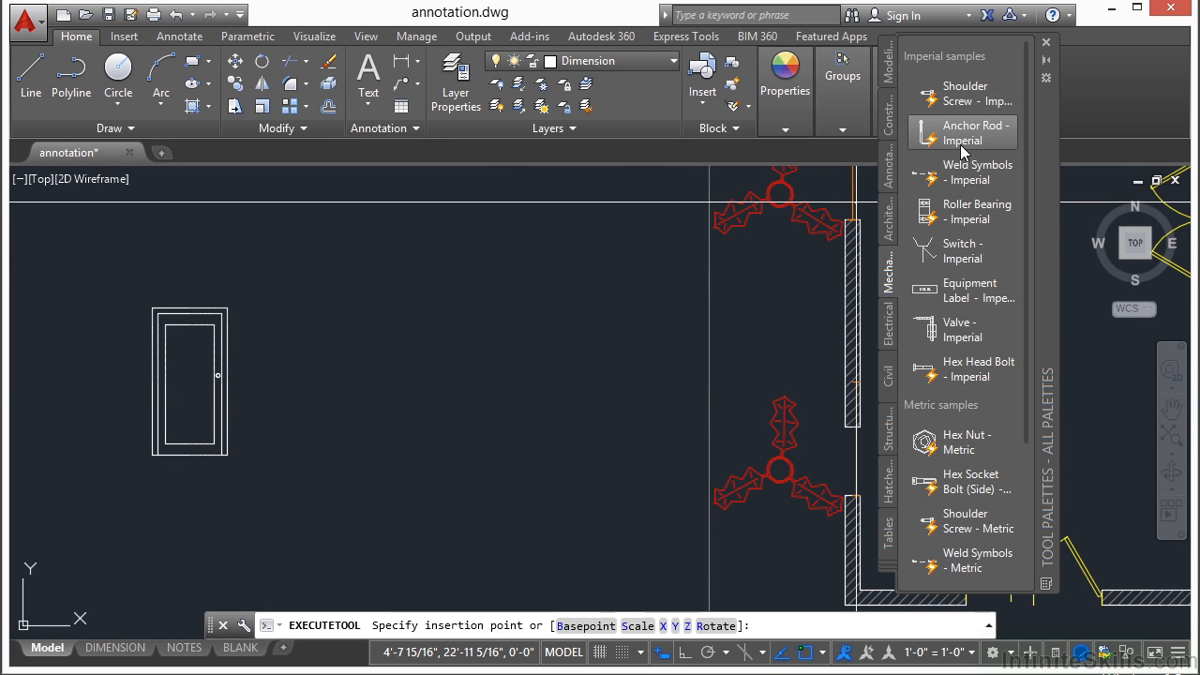
pyautogui.click(438, 358)
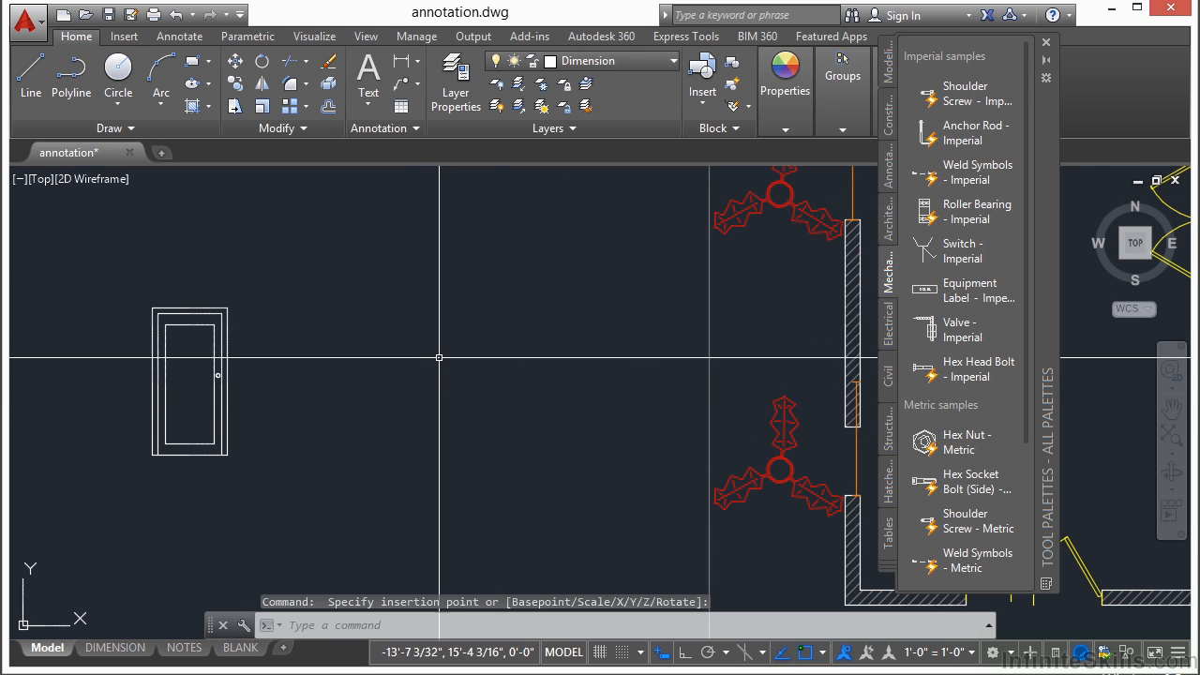
pyautogui.scroll(8, 431, 361)
pyautogui.click(472, 373)
pyautogui.scroll(2, 474, 378)
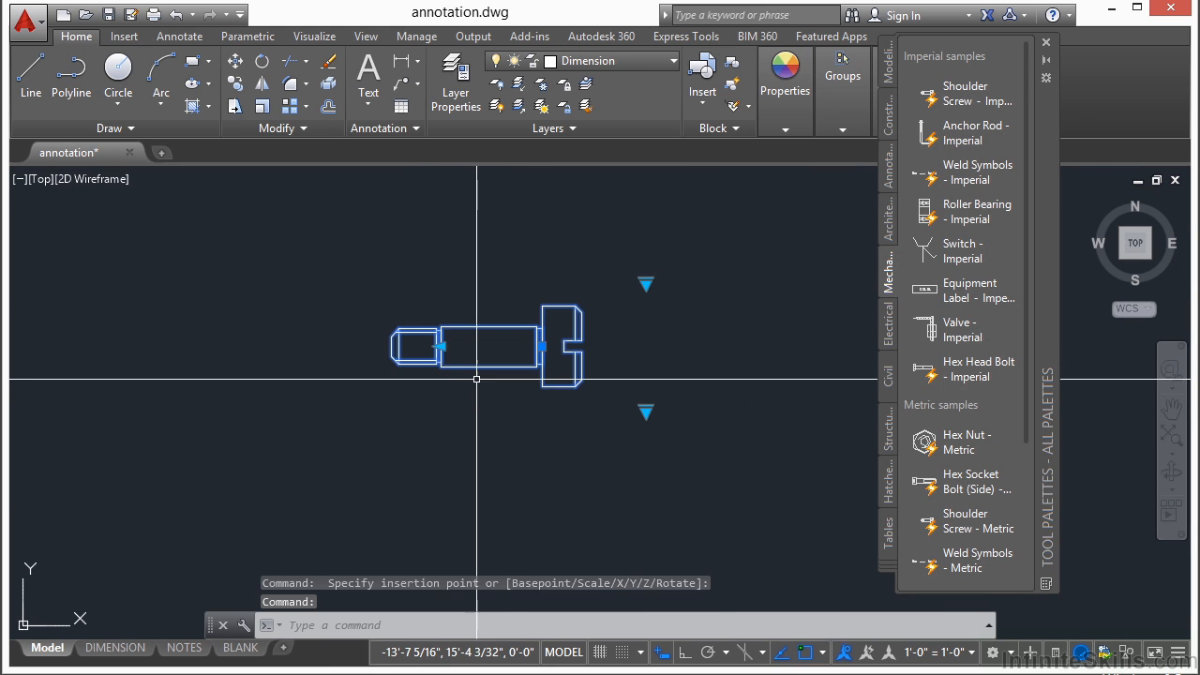
# Step: Shorten the screw's shoulder to a marked increment near its head and try two other thread sizes
pyautogui.click(439, 346)
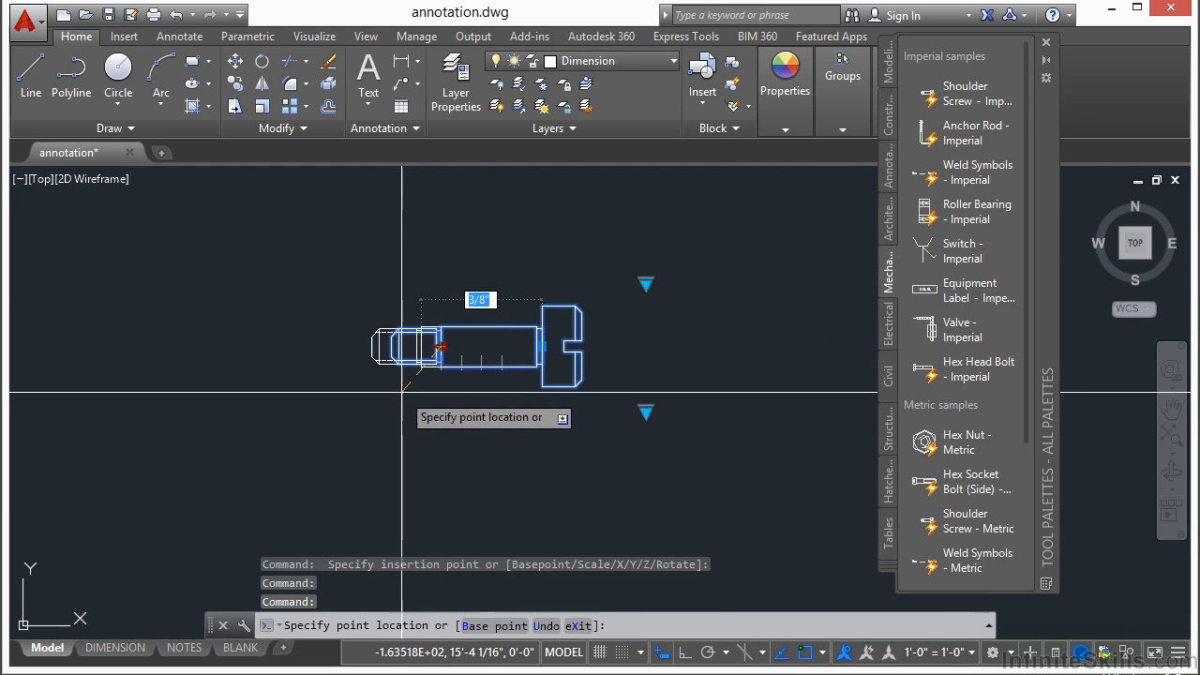
pyautogui.click(501, 404)
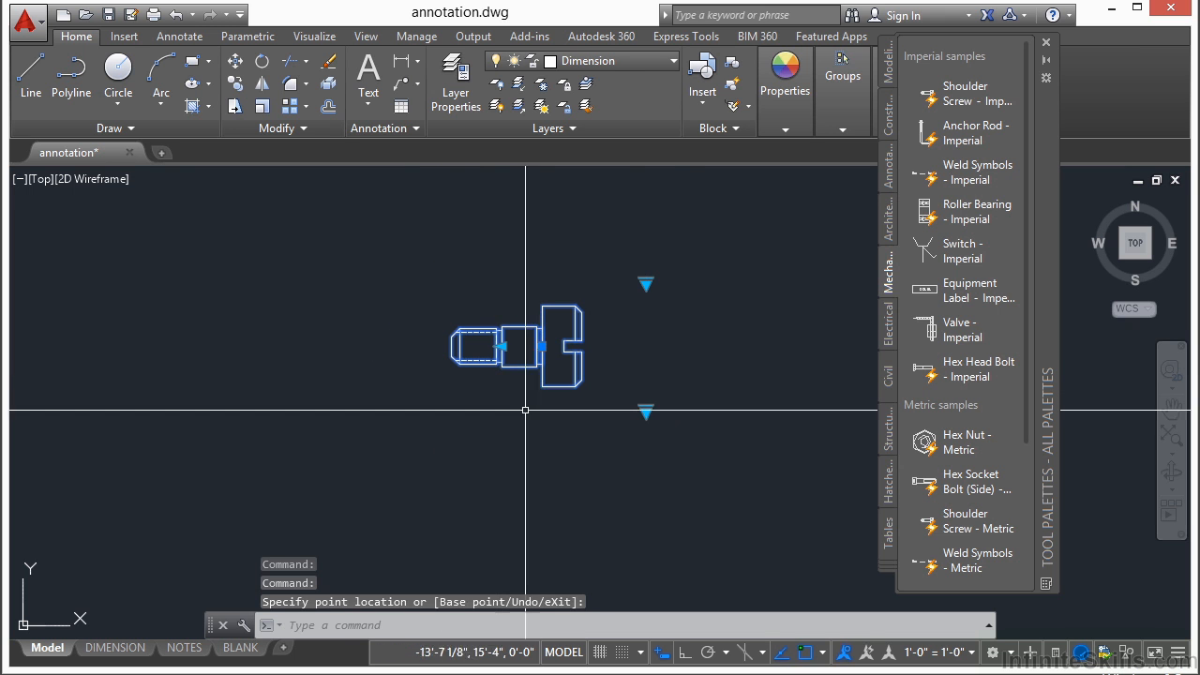
pyautogui.click(646, 413)
pyautogui.click(699, 468)
pyautogui.click(647, 413)
pyautogui.click(714, 509)
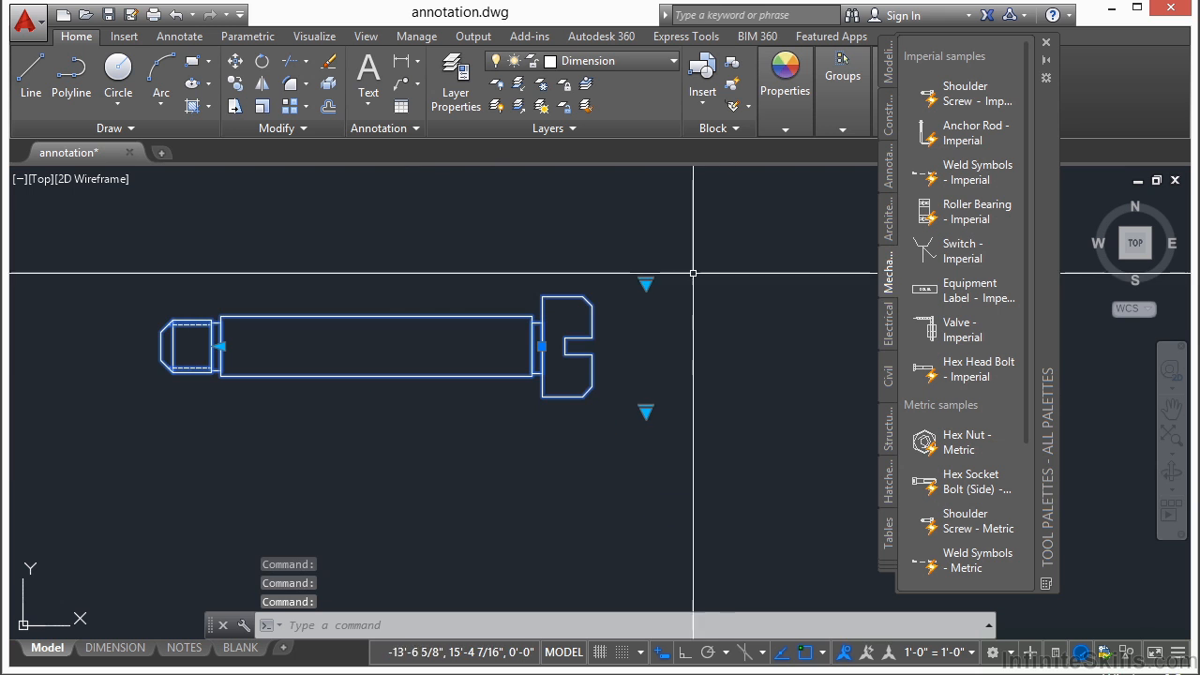
# Step: Switch the shoulder screw to part number SSI-22 and then to a part with a shorter shoulder
pyautogui.click(645, 283)
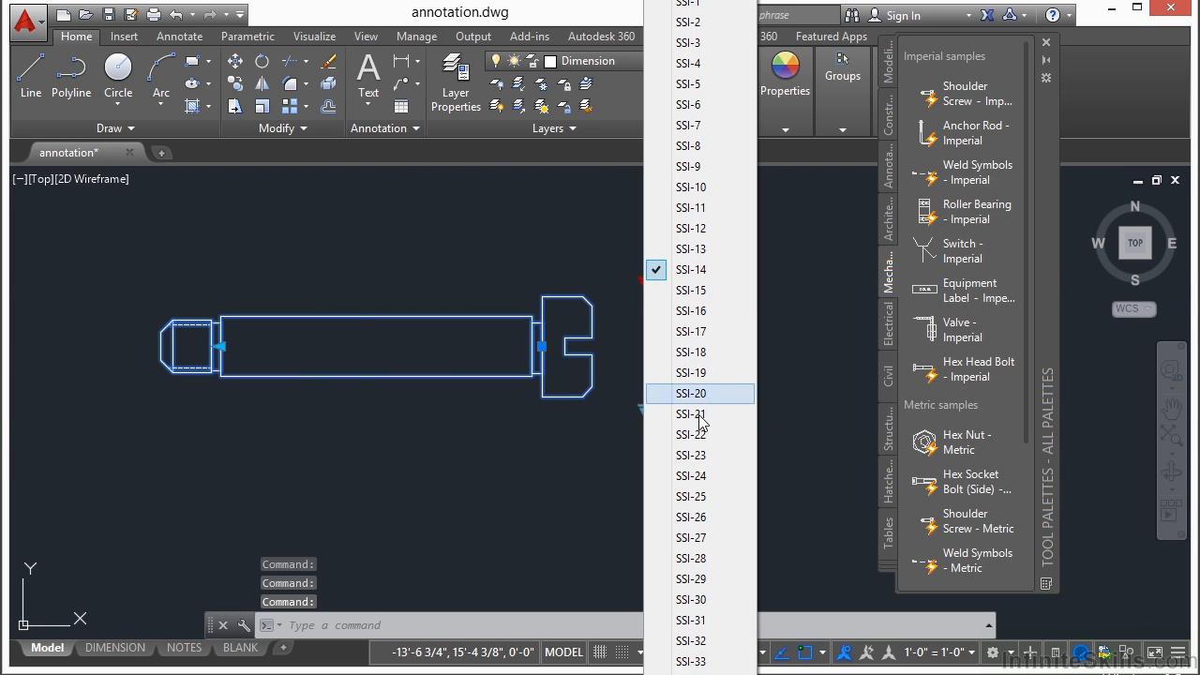
pyautogui.click(676, 295)
pyautogui.click(646, 283)
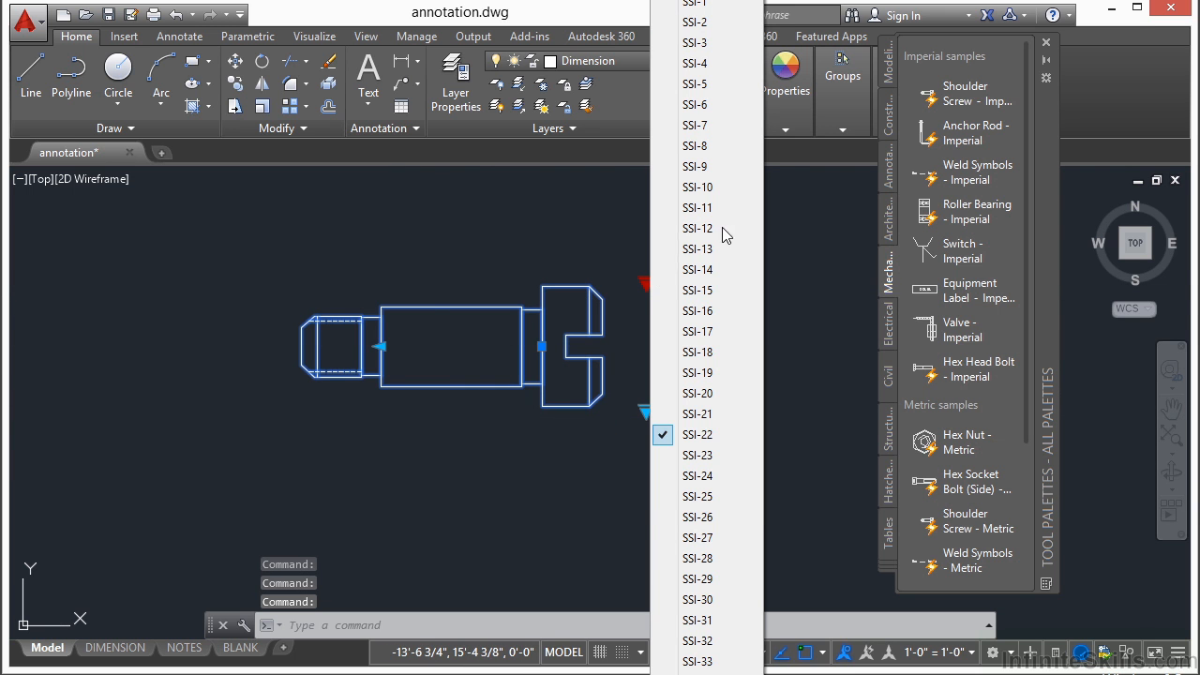
pyautogui.click(704, 581)
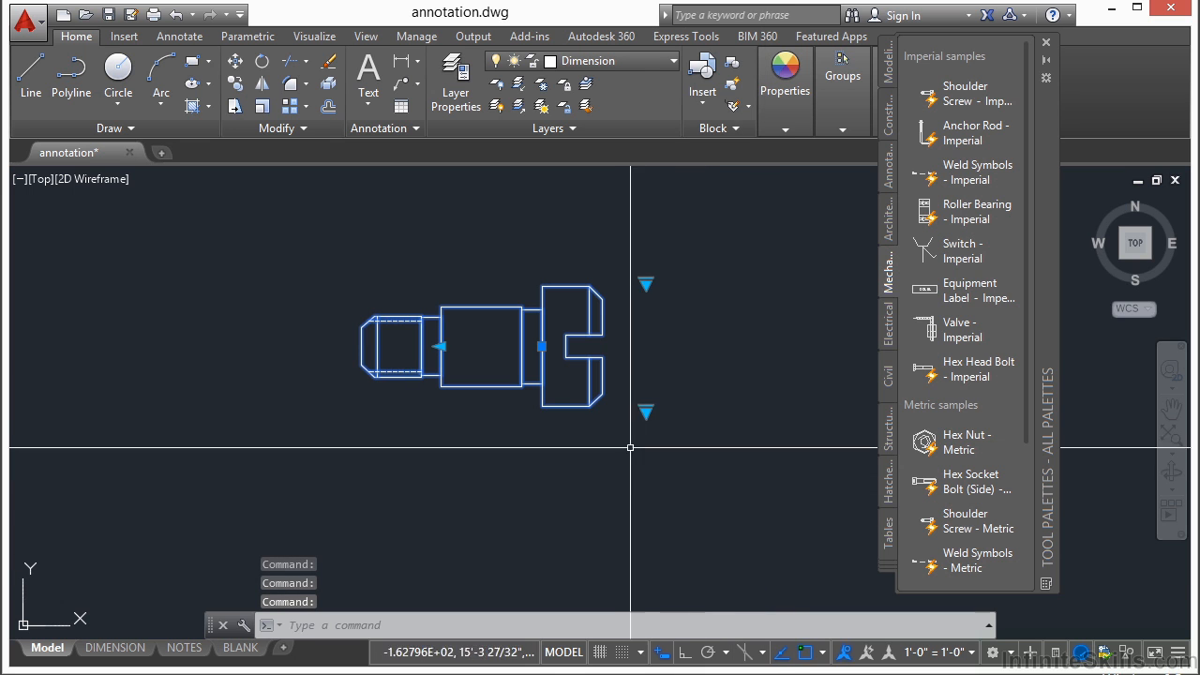
# Step: Choose a smaller thread size for the screw, stretch its shoulder to the longest marked length and deselect it
pyautogui.click(646, 413)
pyautogui.click(709, 427)
pyautogui.click(441, 346)
pyautogui.click(379, 365)
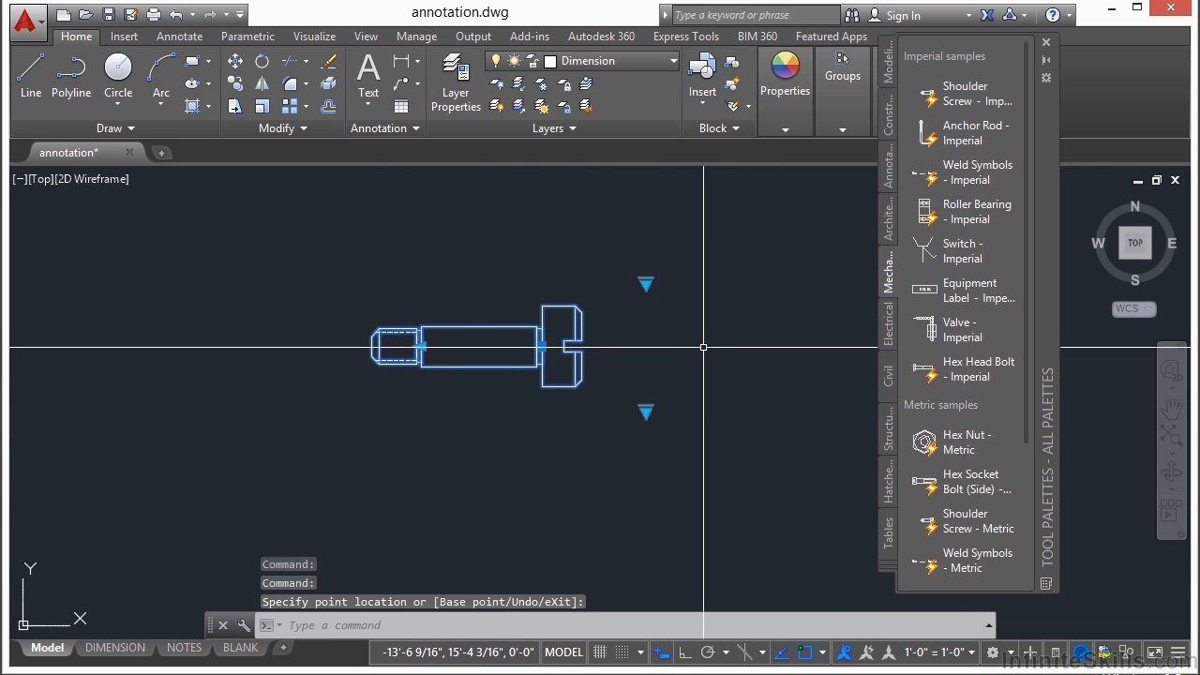
pyautogui.press('Escape')
# Step: Open the shoulder screw in the Block Editor, examine its parameters and actions, and close the editor
pyautogui.scroll(-2, 516, 340)
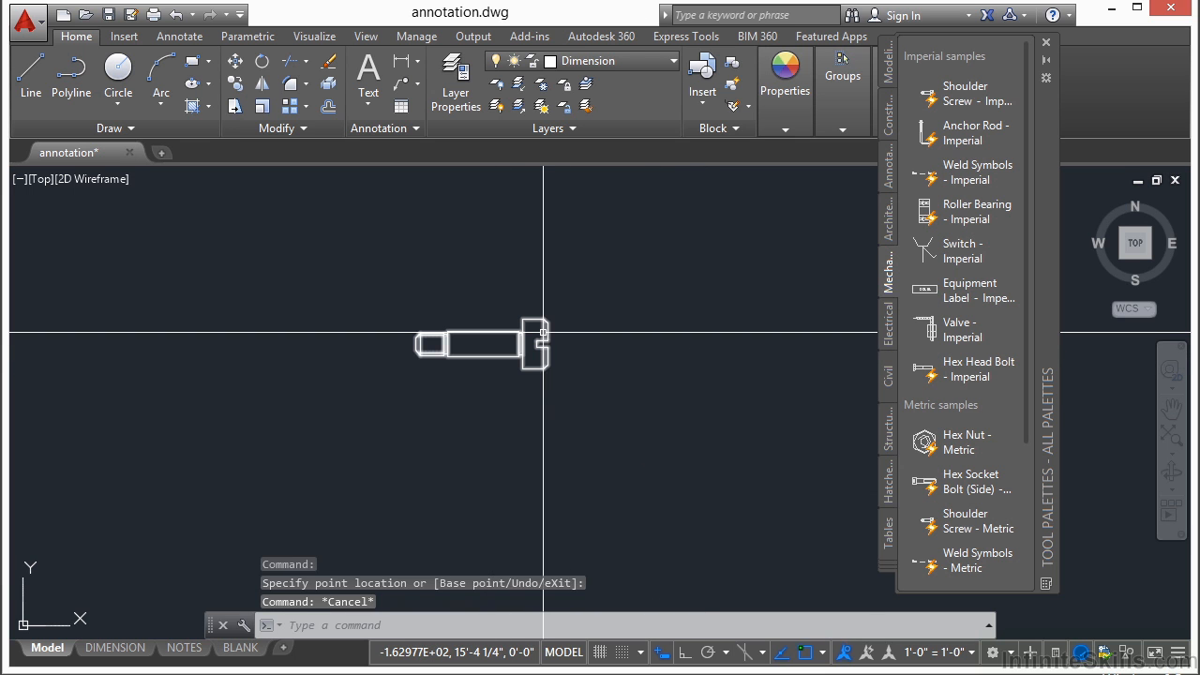
pyautogui.moveTo(543, 332)
pyautogui.scroll(-2, 654, 324)
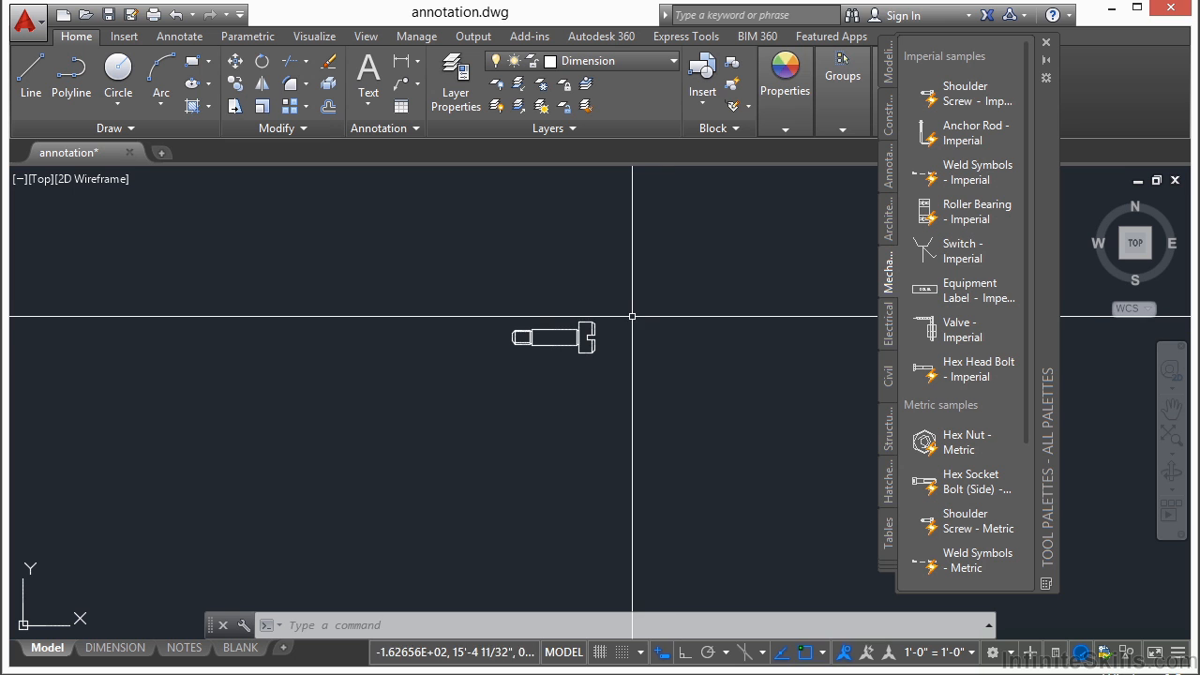
pyautogui.click(589, 336)
pyautogui.rightClick(590, 335)
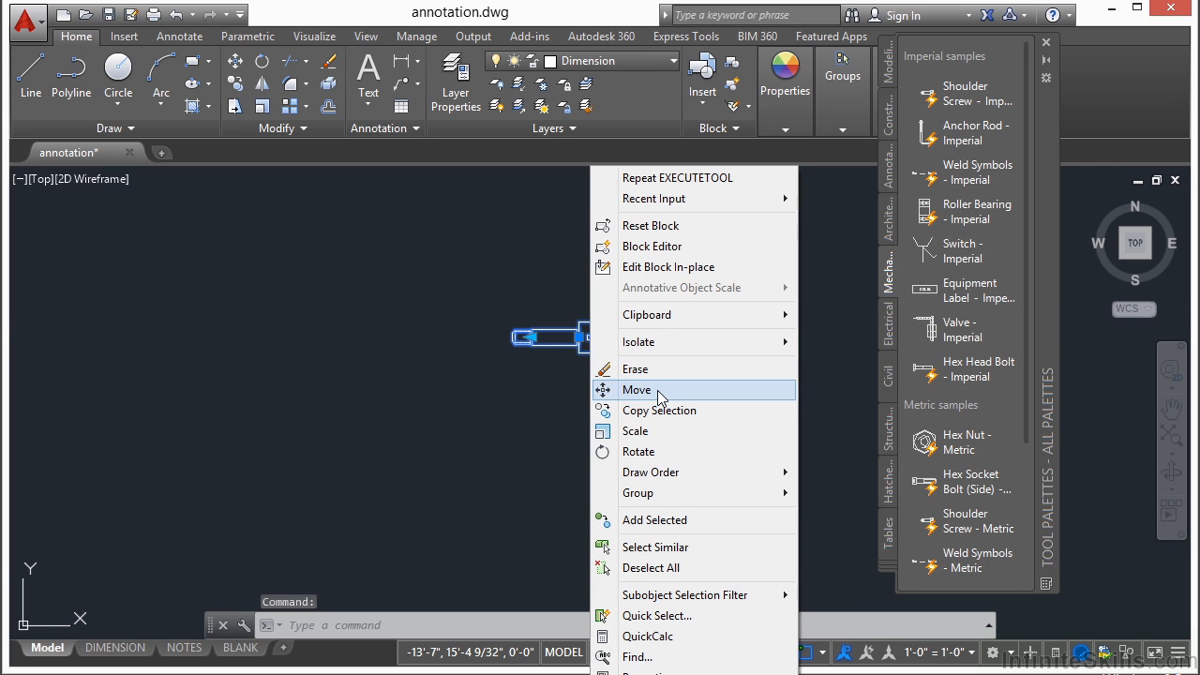
pyautogui.click(656, 247)
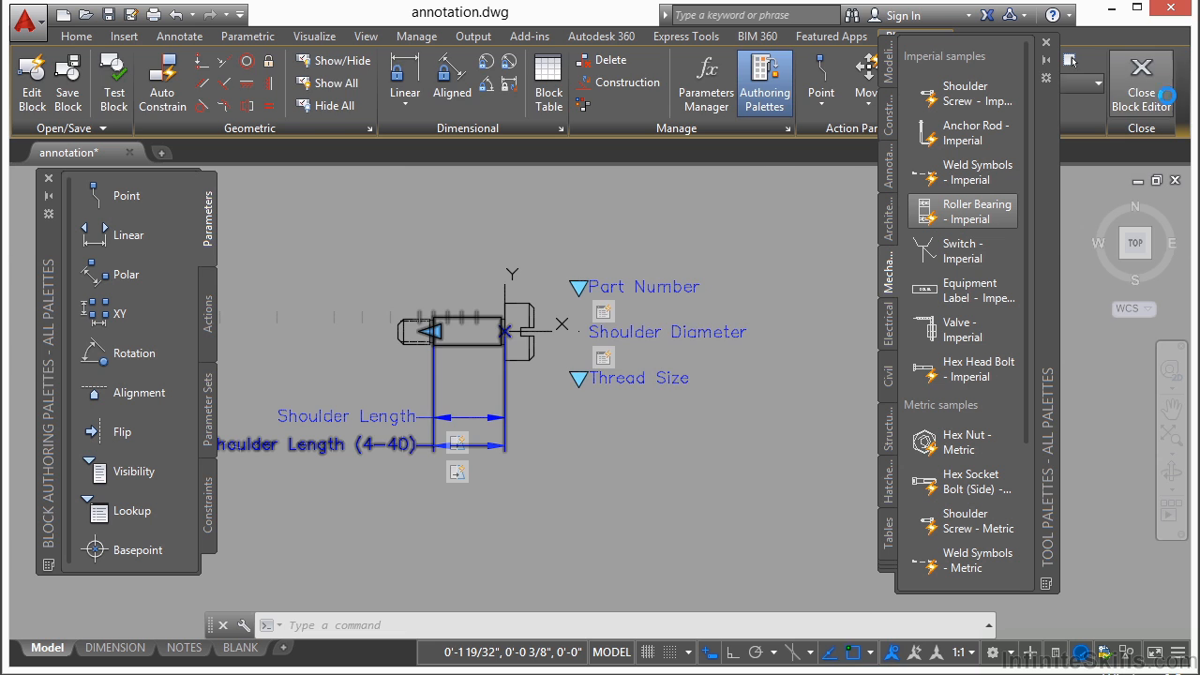
pyautogui.click(1142, 80)
pyautogui.click(574, 365)
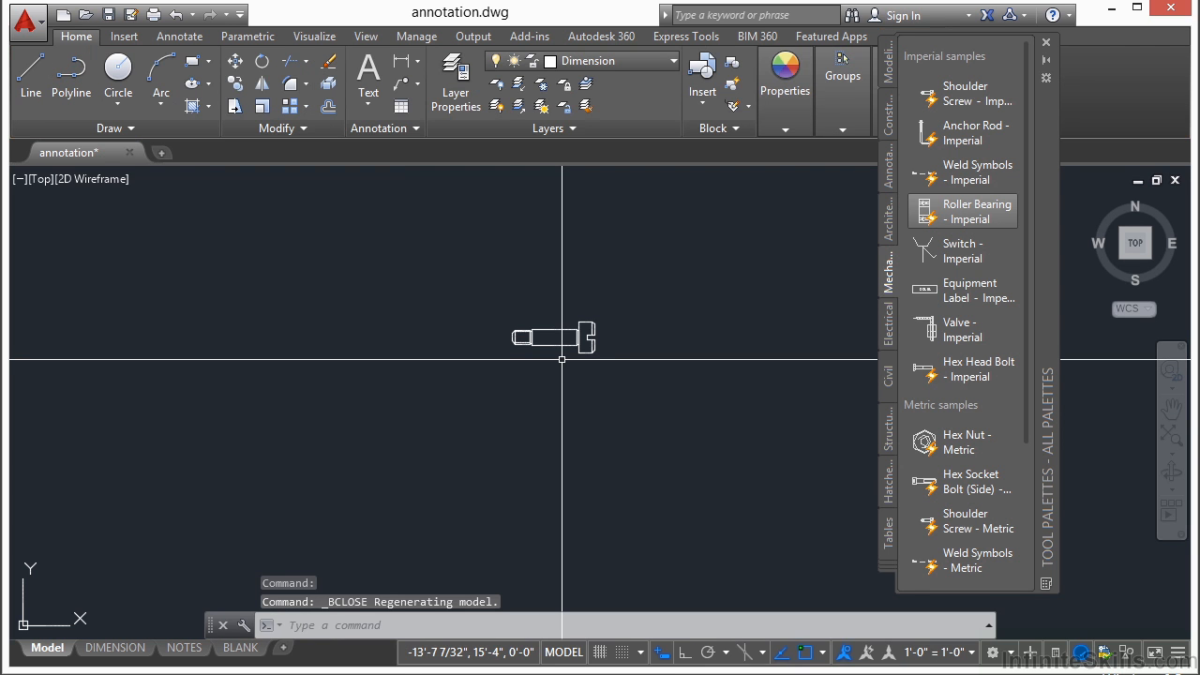